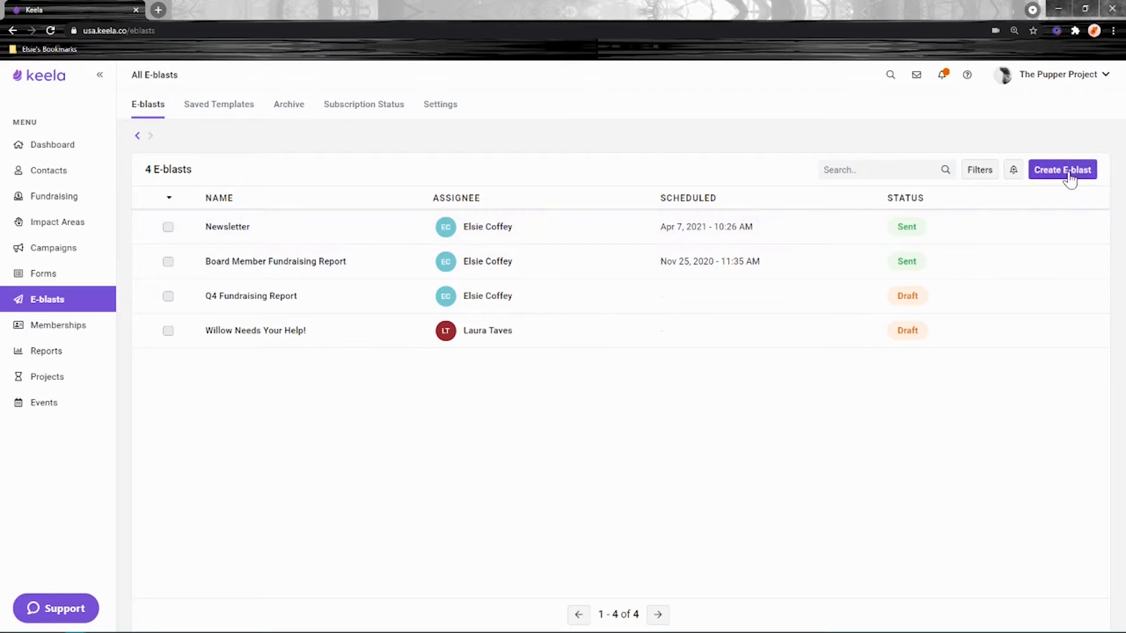
- Create a new e-blast named 'Test E-blast' in the Other category and save it
{"action": "left_click", "coordinate": [1074, 172]}
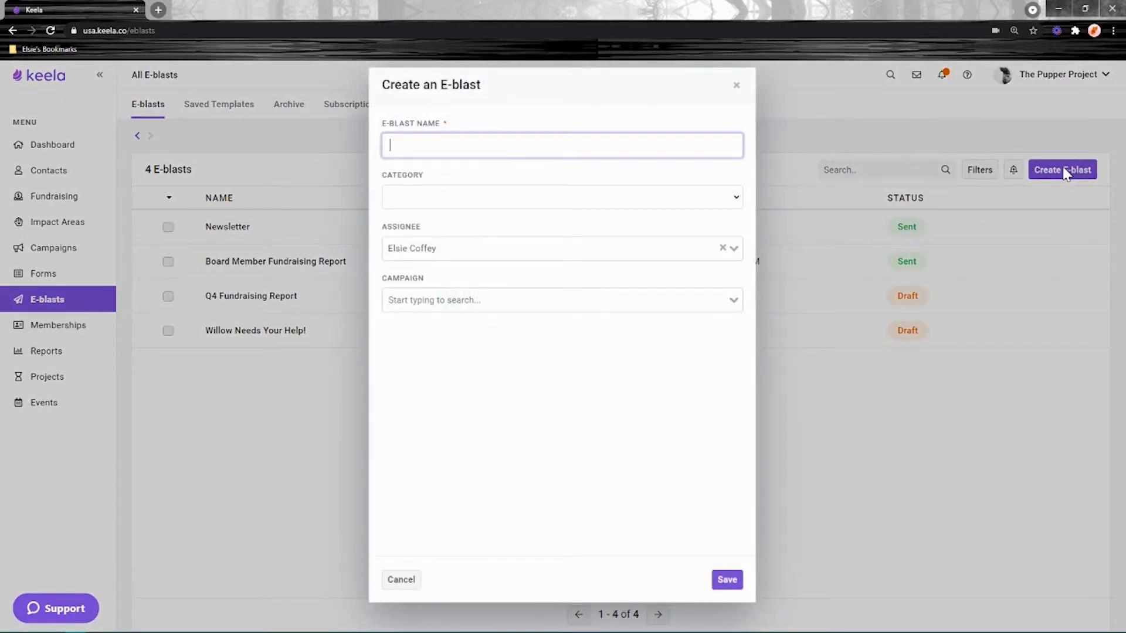
{"action": "type", "text": "Test E-blast"}
{"action": "left_click", "coordinate": [505, 197]}
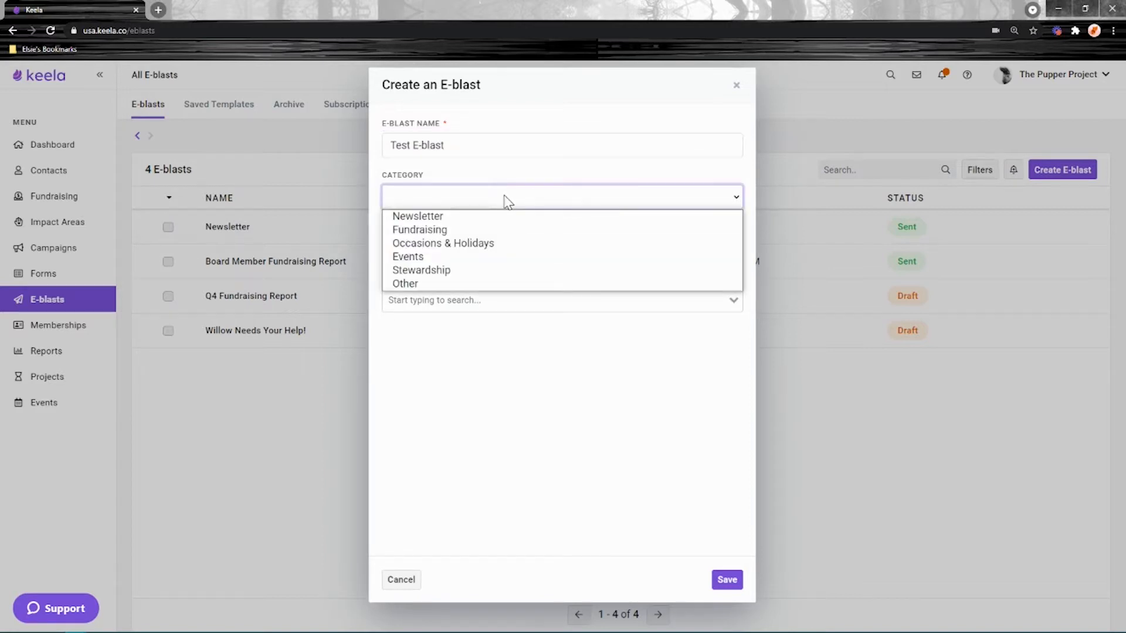
{"action": "left_click", "coordinate": [421, 285]}
{"action": "left_click", "coordinate": [726, 580]}
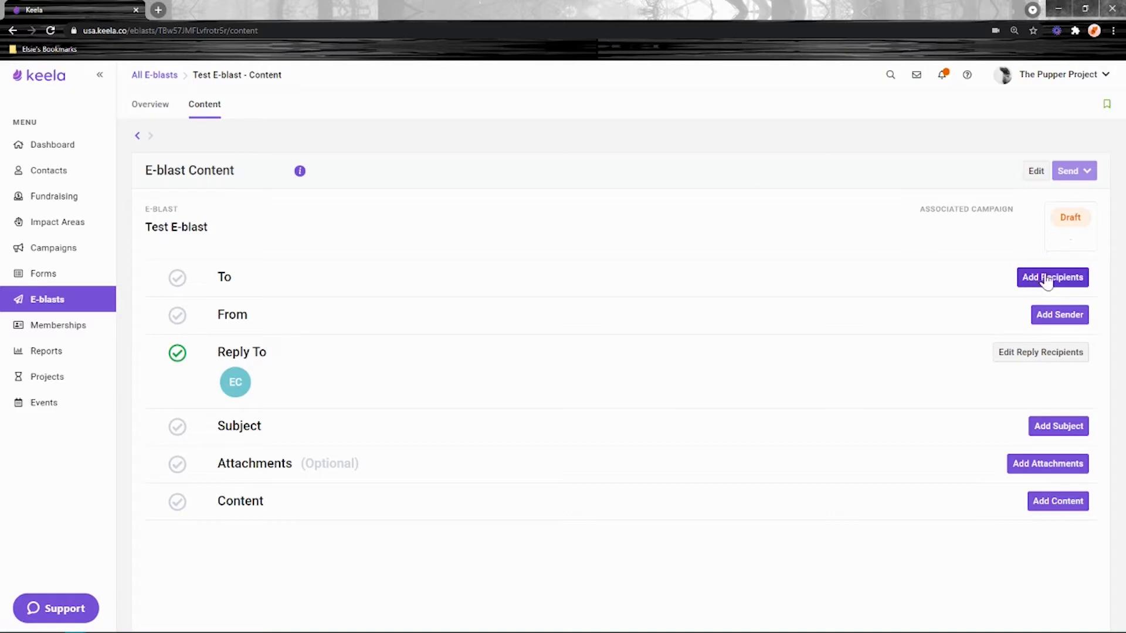
- Open the To recipient settings and review the Contact Segment and All Contacts options
{"action": "double_click", "coordinate": [223, 278]}
{"action": "left_click", "coordinate": [356, 288]}
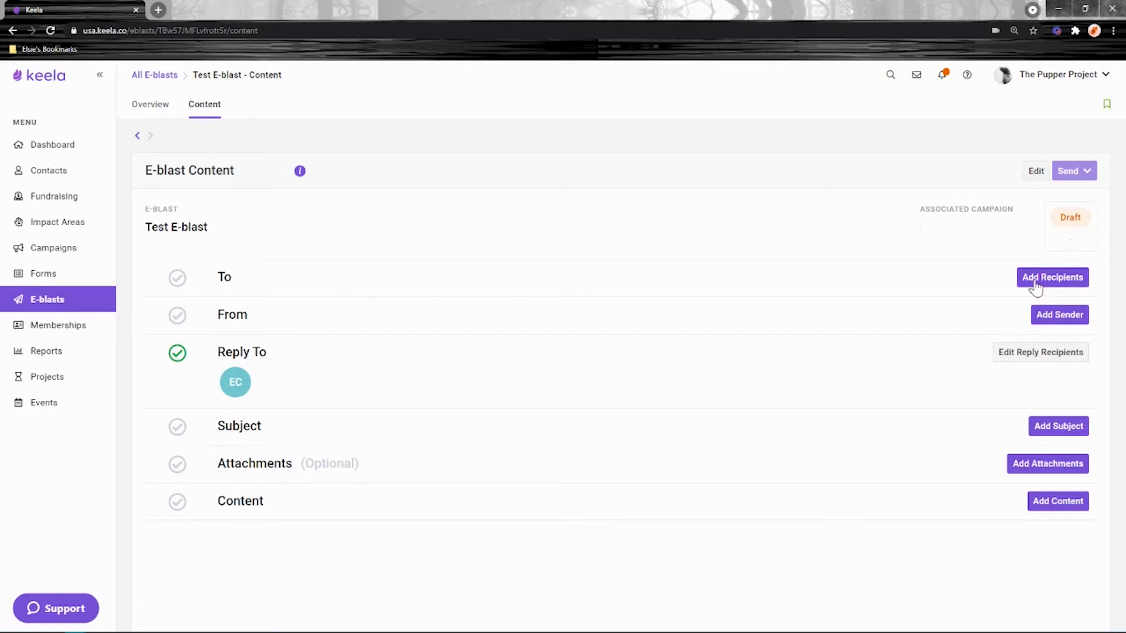
{"action": "left_click", "coordinate": [1049, 285]}
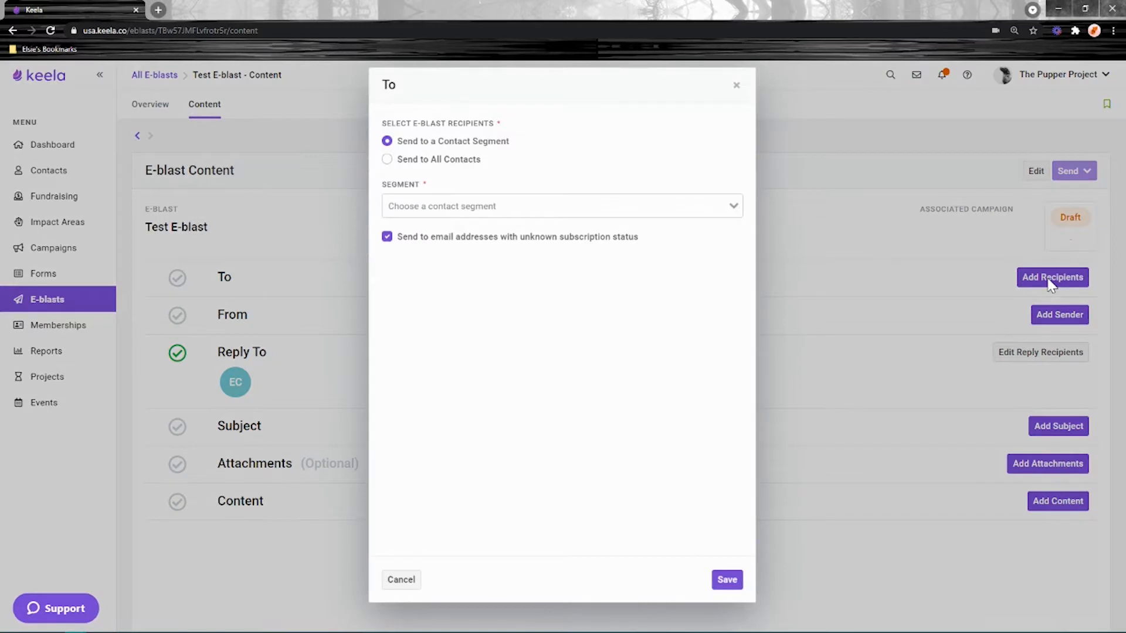
{"action": "left_click_drag", "start_coordinate": [482, 163], "coordinate": [432, 164]}
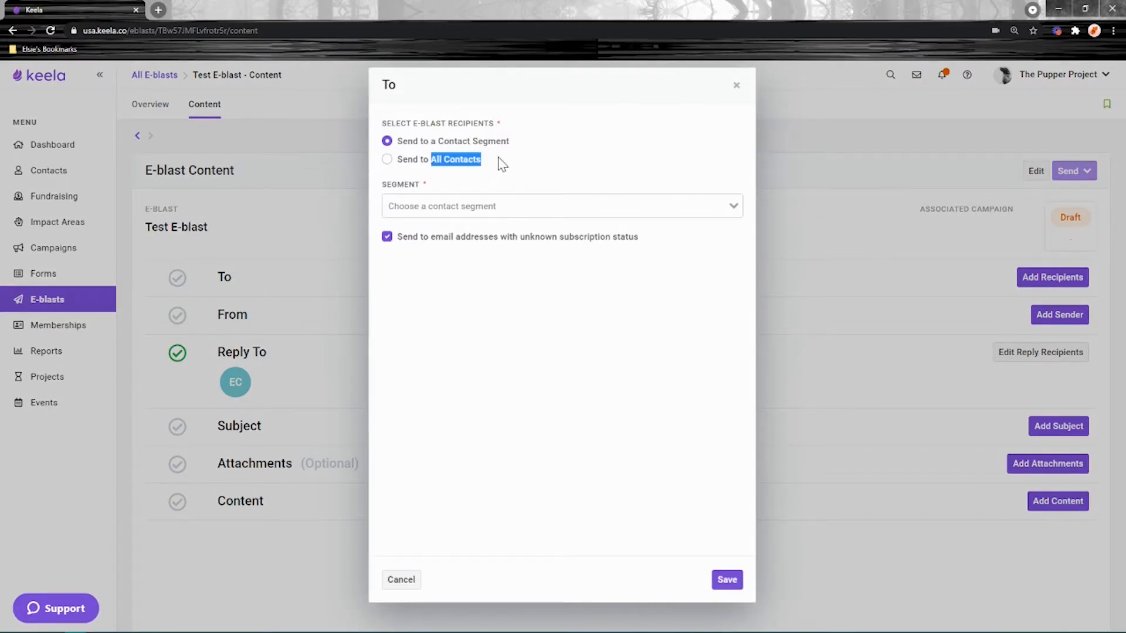
{"action": "left_click_drag", "start_coordinate": [514, 142], "coordinate": [438, 143]}
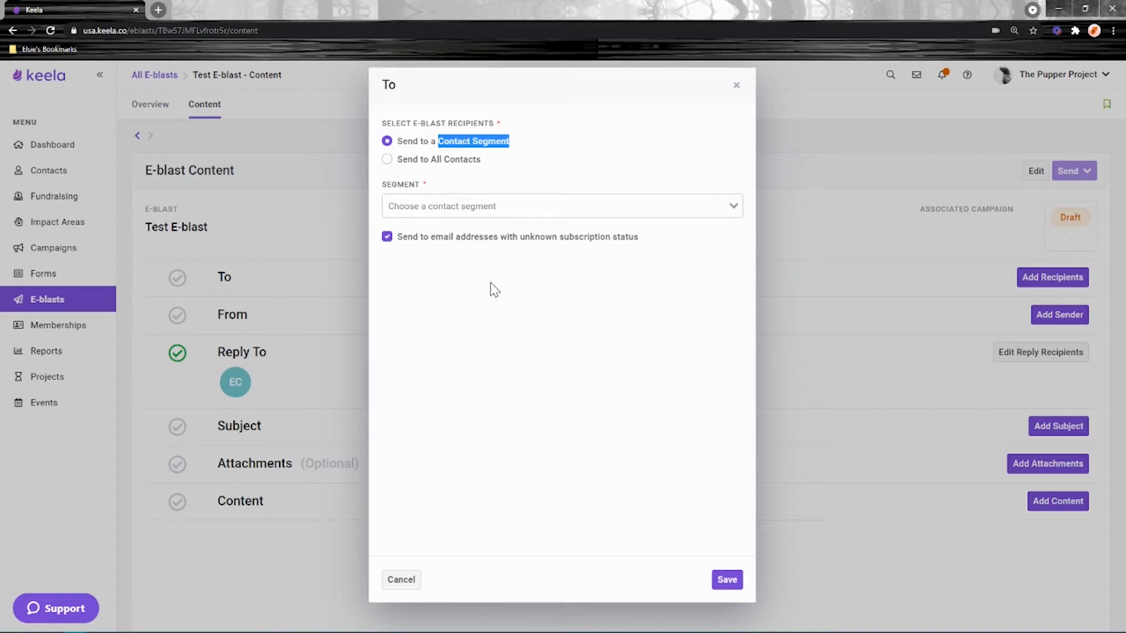
{"action": "left_click", "coordinate": [523, 152]}
- In a new browser tab, load usa.keela.co and go to the Contacts list
{"action": "left_click", "coordinate": [161, 8]}
{"action": "type", "text": "usa"}
{"action": "key", "text": "Return"}
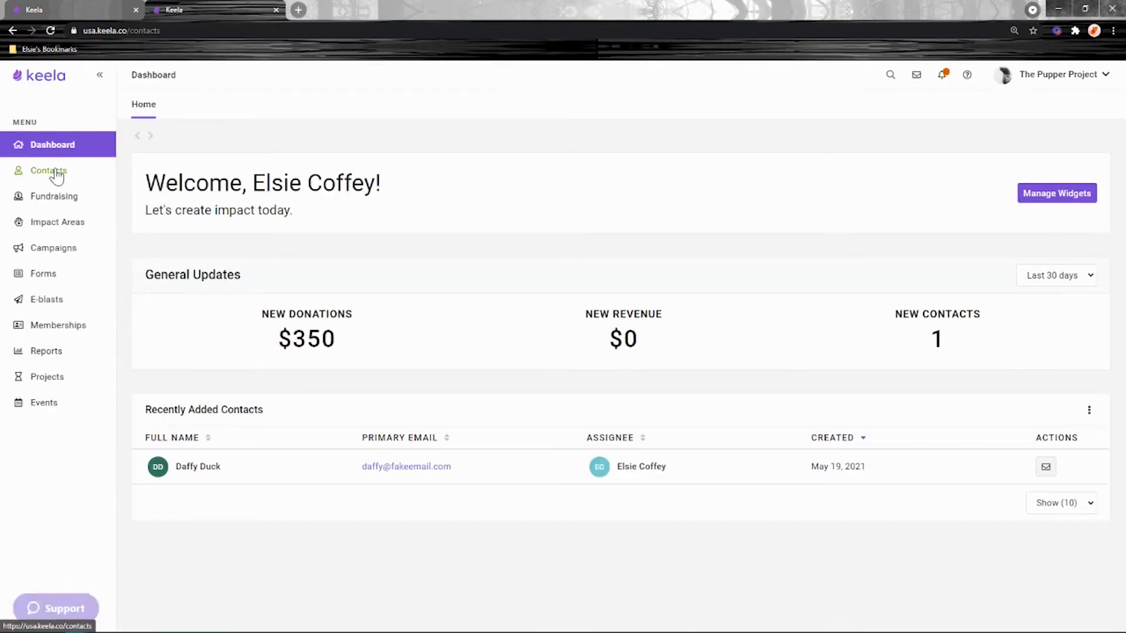
{"action": "left_click", "coordinate": [55, 172]}
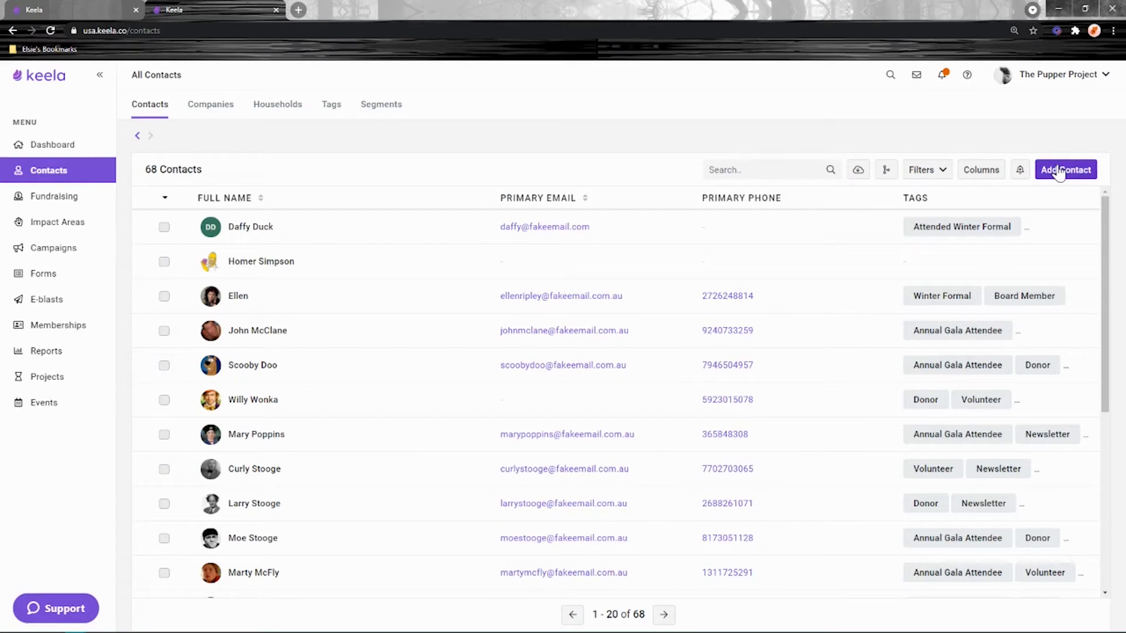
- Add a contact with a first name, last name Test, an e-mail address and Opted In status
{"action": "left_click", "coordinate": [1064, 171]}
{"action": "type", "text": "Elsie"}
{"action": "key", "text": "Tab"}
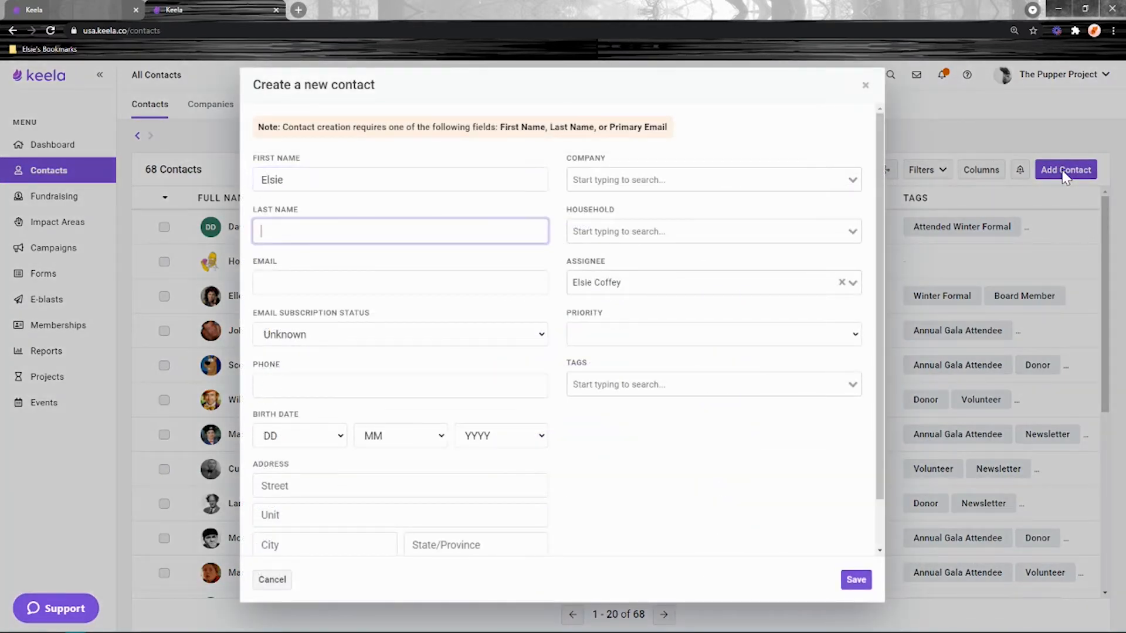
{"action": "type", "text": "Test"}
{"action": "key", "text": "Tab"}
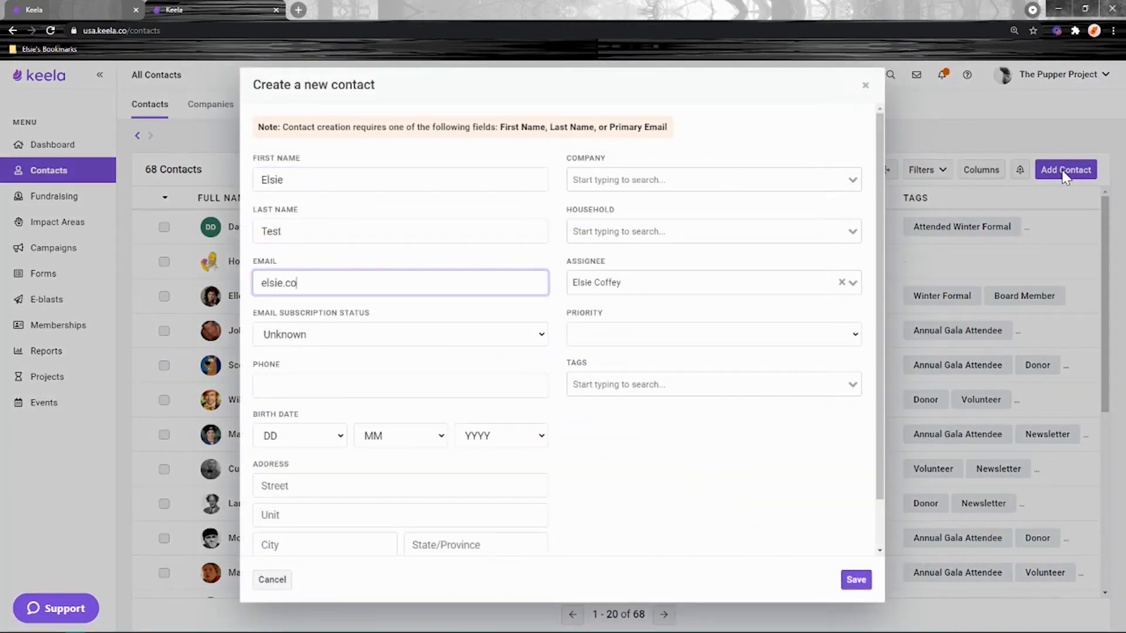
{"action": "left_click", "coordinate": [306, 335]}
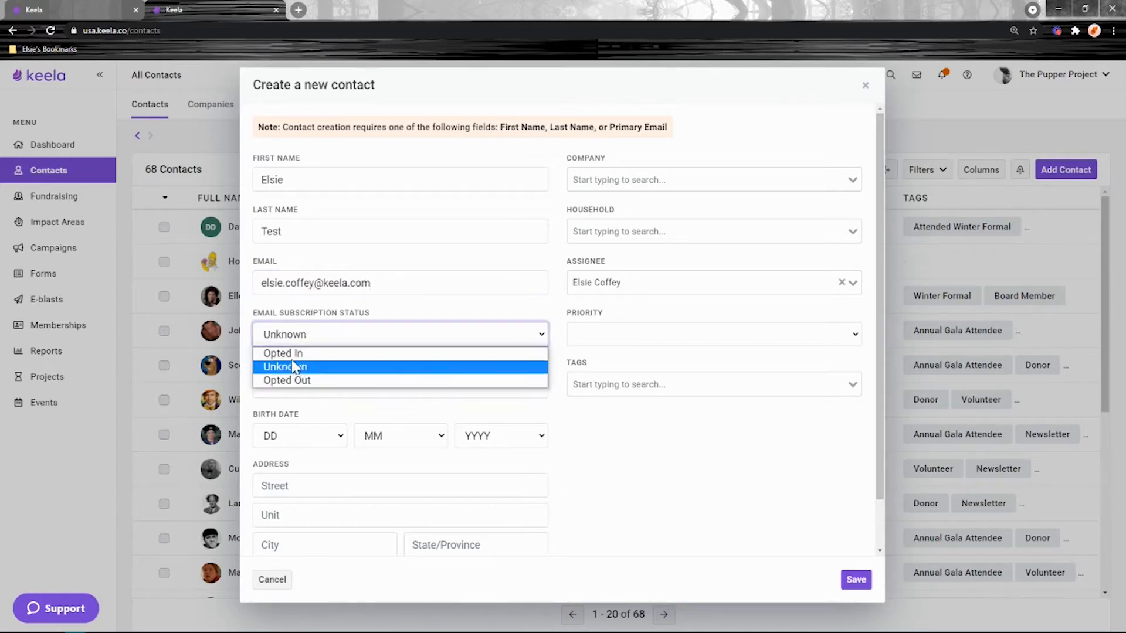
{"action": "left_click", "coordinate": [296, 353]}
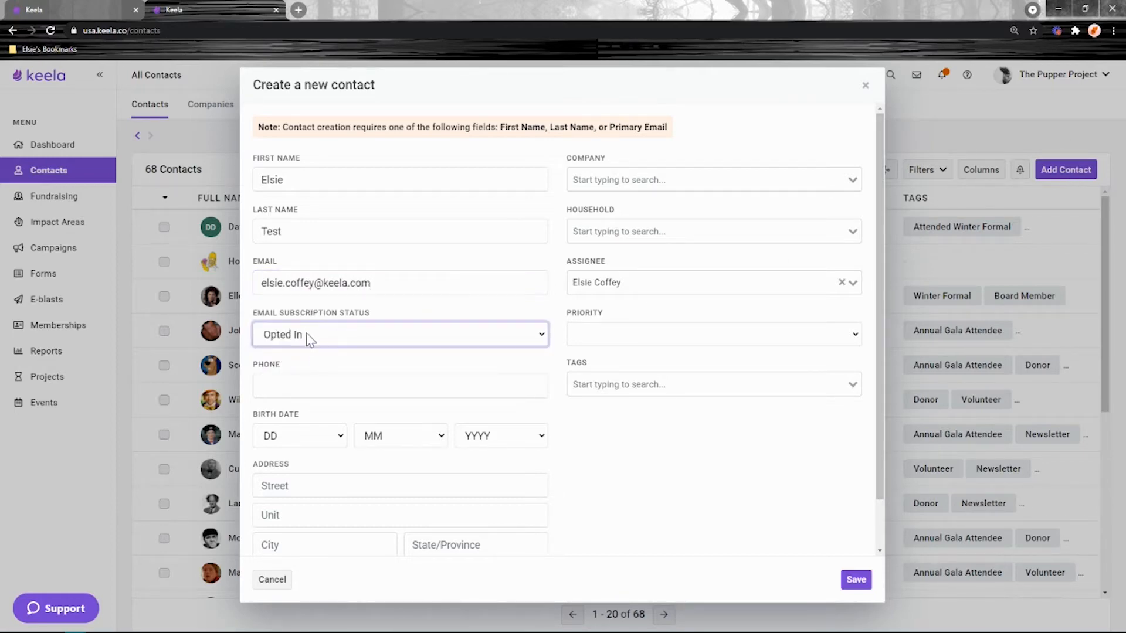
{"action": "left_click", "coordinate": [671, 497]}
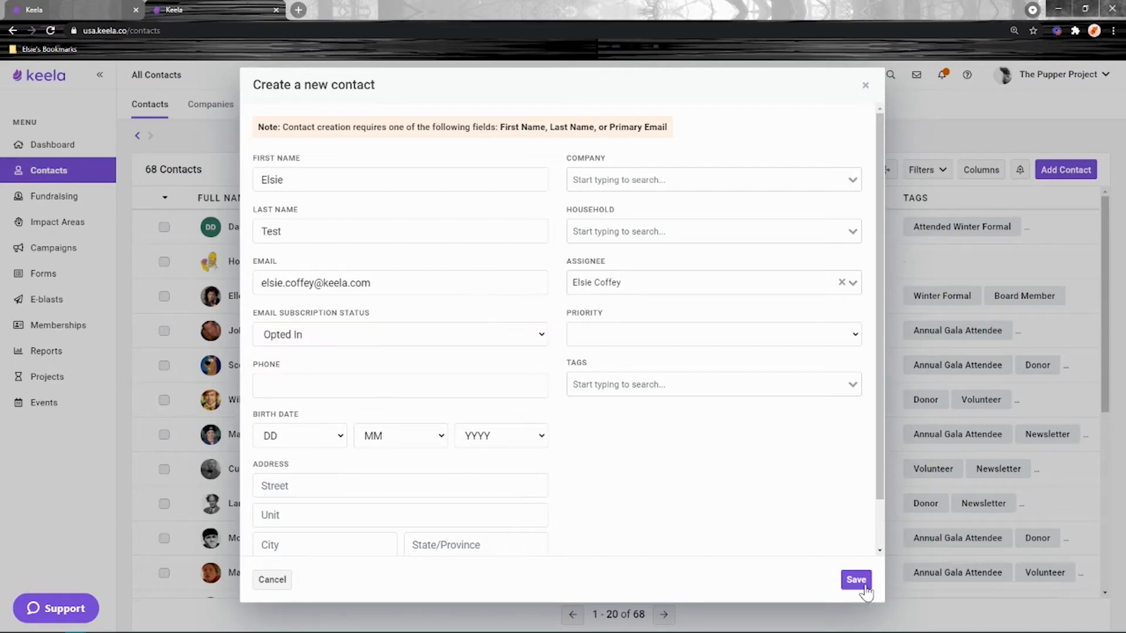
{"action": "left_click", "coordinate": [856, 581]}
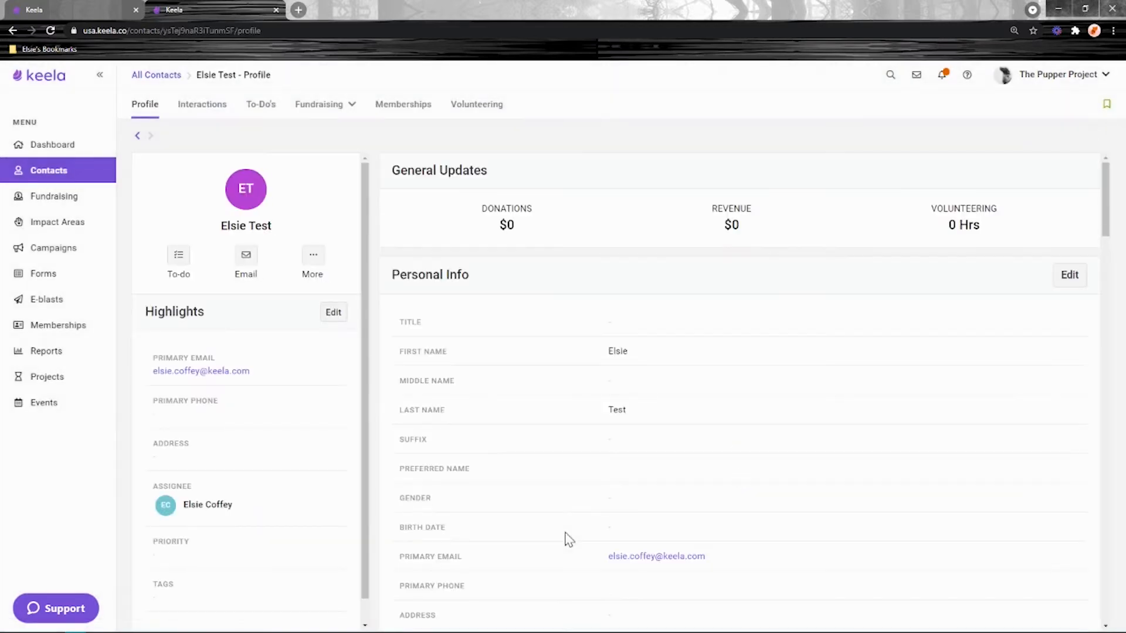
- Give the contact a newly created 'Test E-blast Tag' in its admin details and save
{"action": "scroll", "coordinate": [624, 484], "scroll_direction": "down", "scroll_amount": 10}
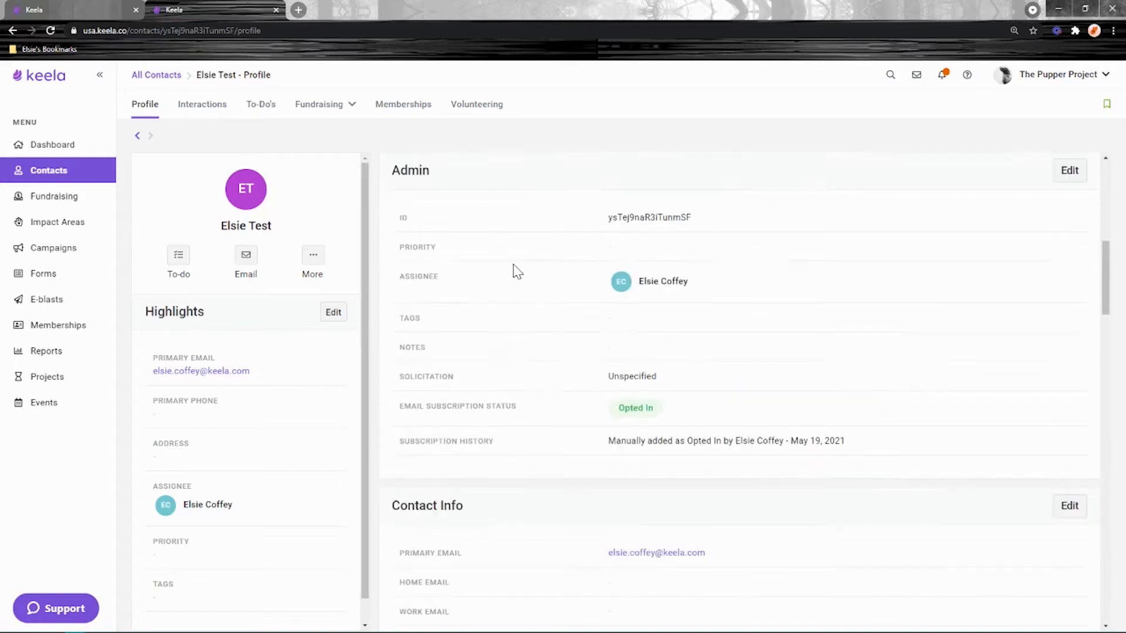
{"action": "scroll", "coordinate": [1078, 343], "scroll_direction": "up", "scroll_amount": 3}
{"action": "left_click", "coordinate": [1069, 290]}
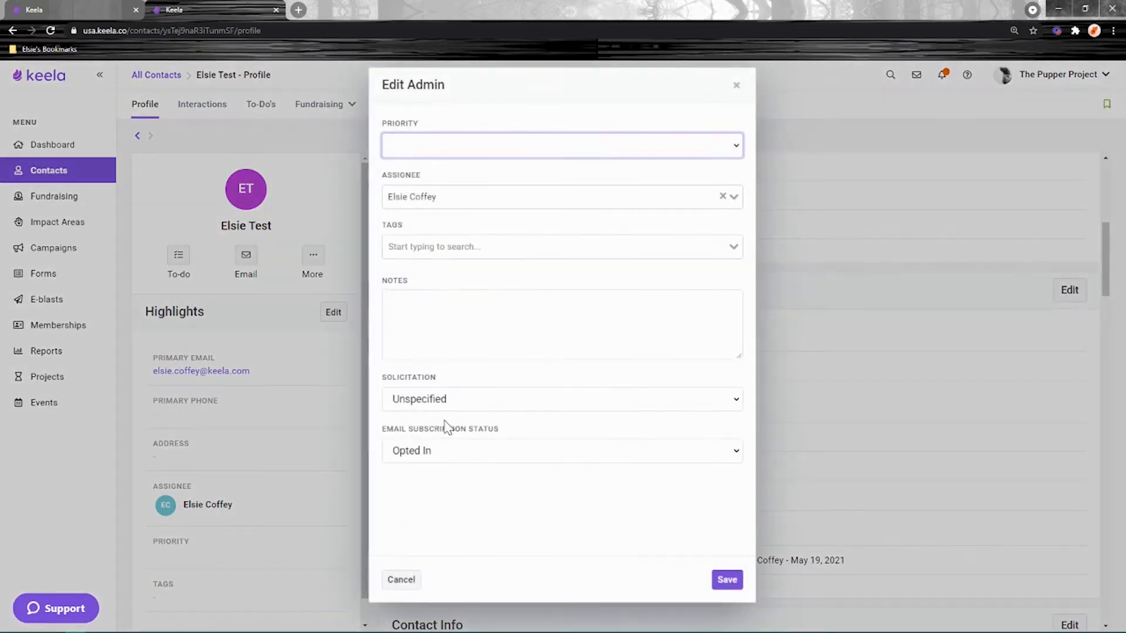
{"action": "left_click", "coordinate": [463, 246]}
{"action": "type", "text": "Test"}
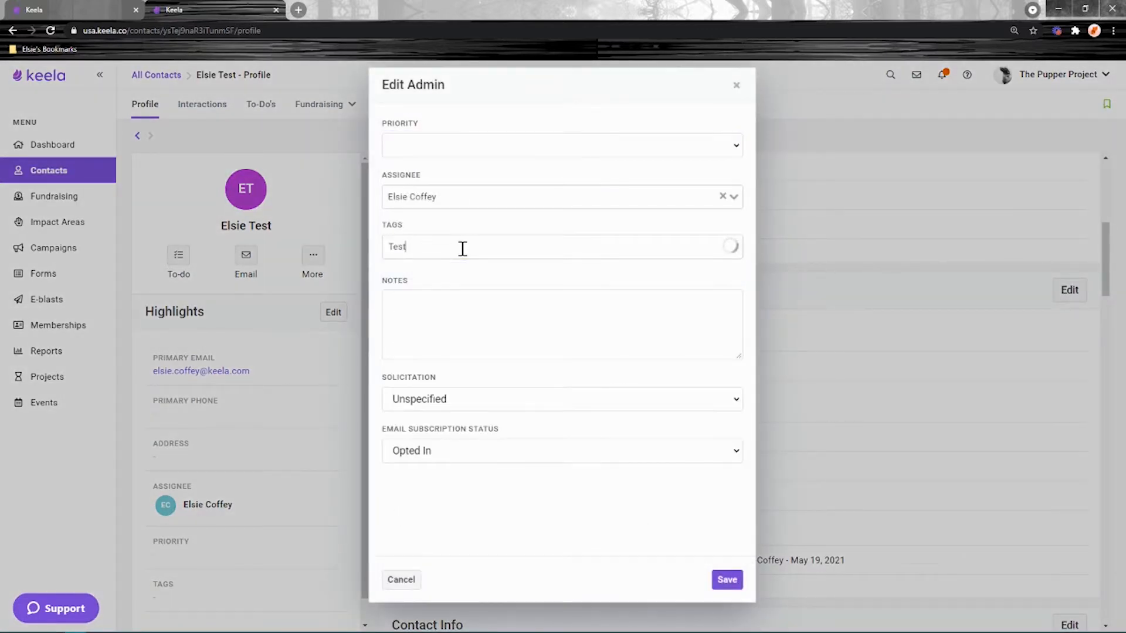
{"action": "type", "text": " E-blast Tag"}
{"action": "left_click", "coordinate": [451, 275]}
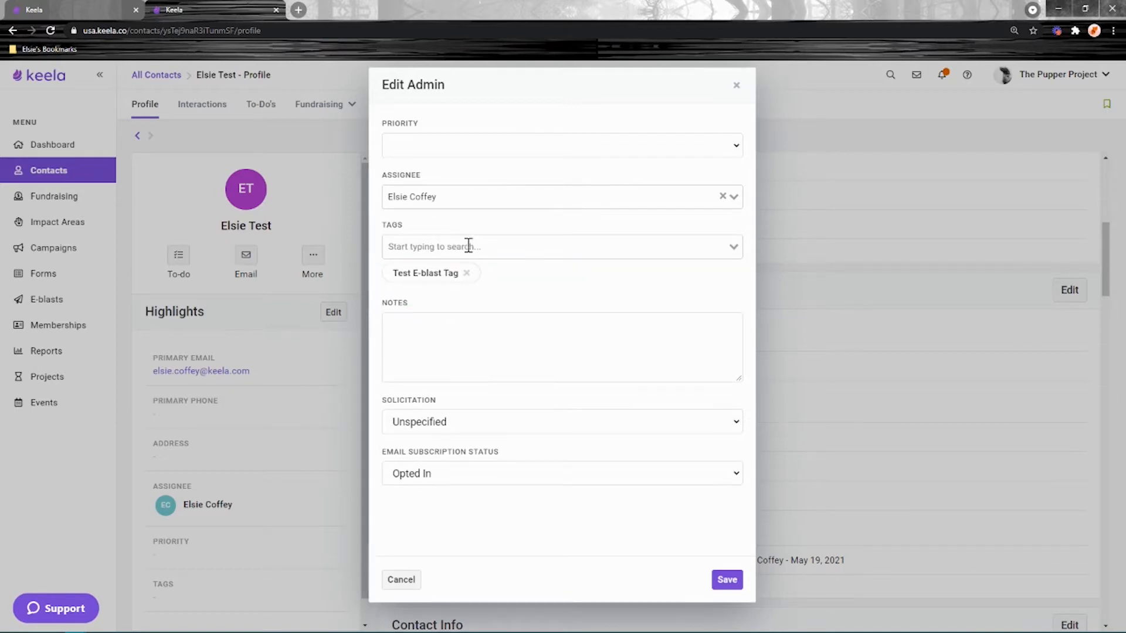
{"action": "left_click", "coordinate": [727, 579]}
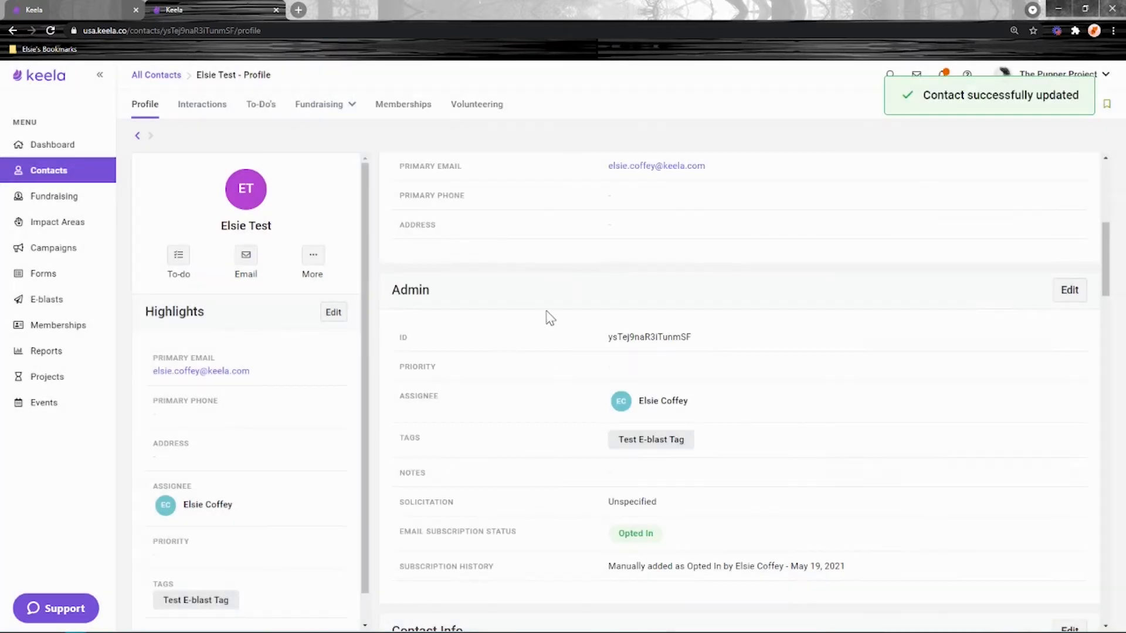
{"action": "left_click", "coordinate": [62, 176]}
- Start a new contact segment named 'Test E-blast Segment'
{"action": "left_click", "coordinate": [369, 117]}
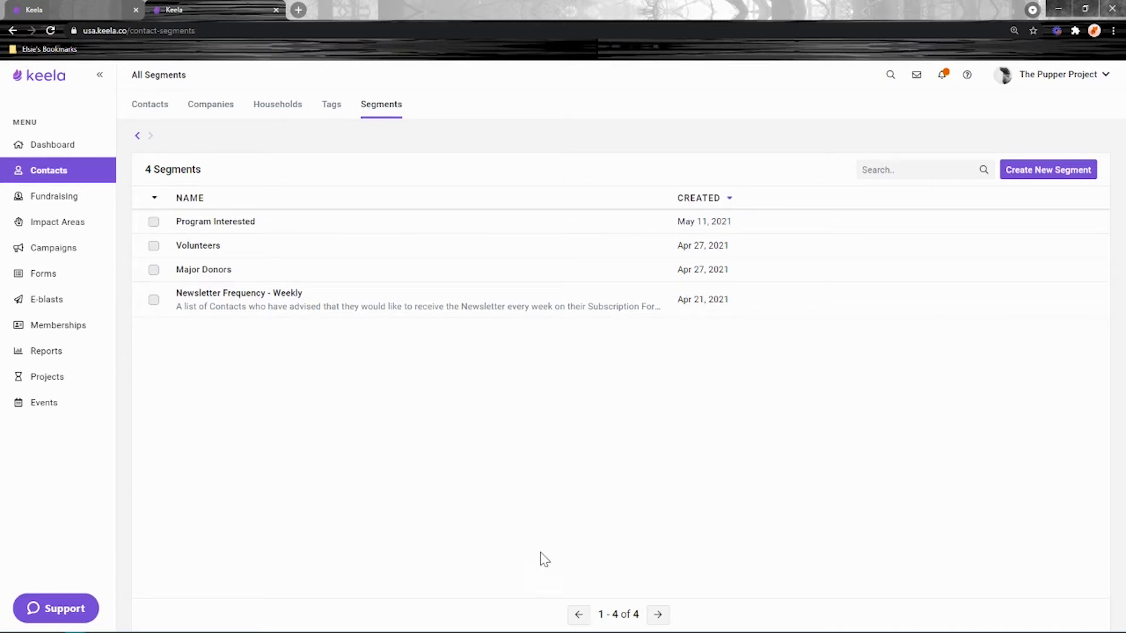
{"action": "left_click", "coordinate": [1040, 184]}
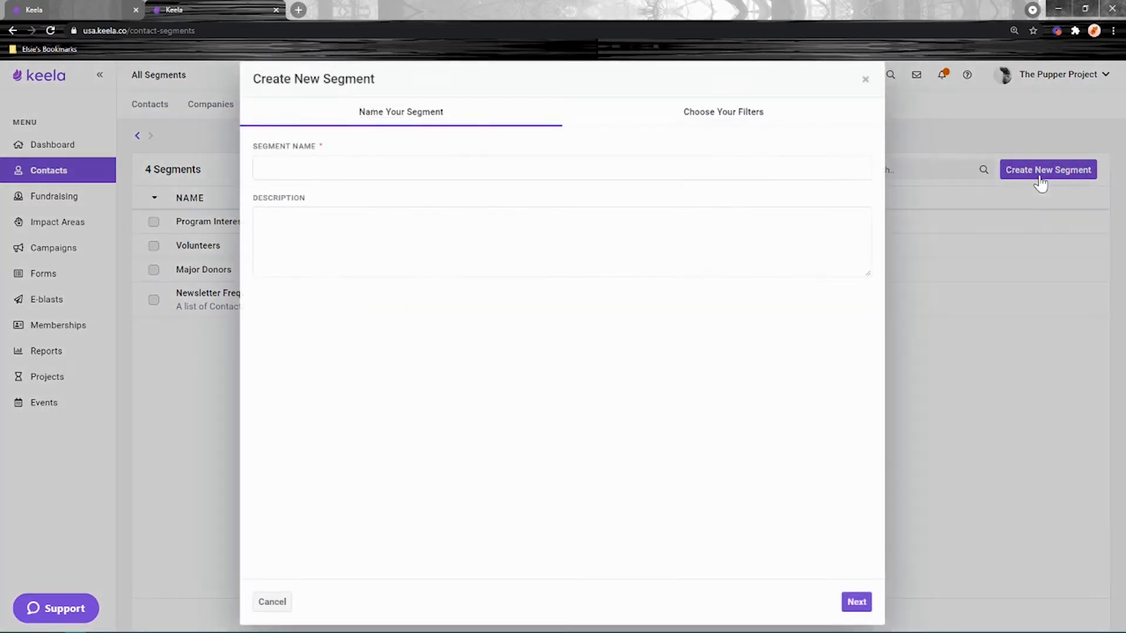
{"action": "left_click", "coordinate": [493, 157]}
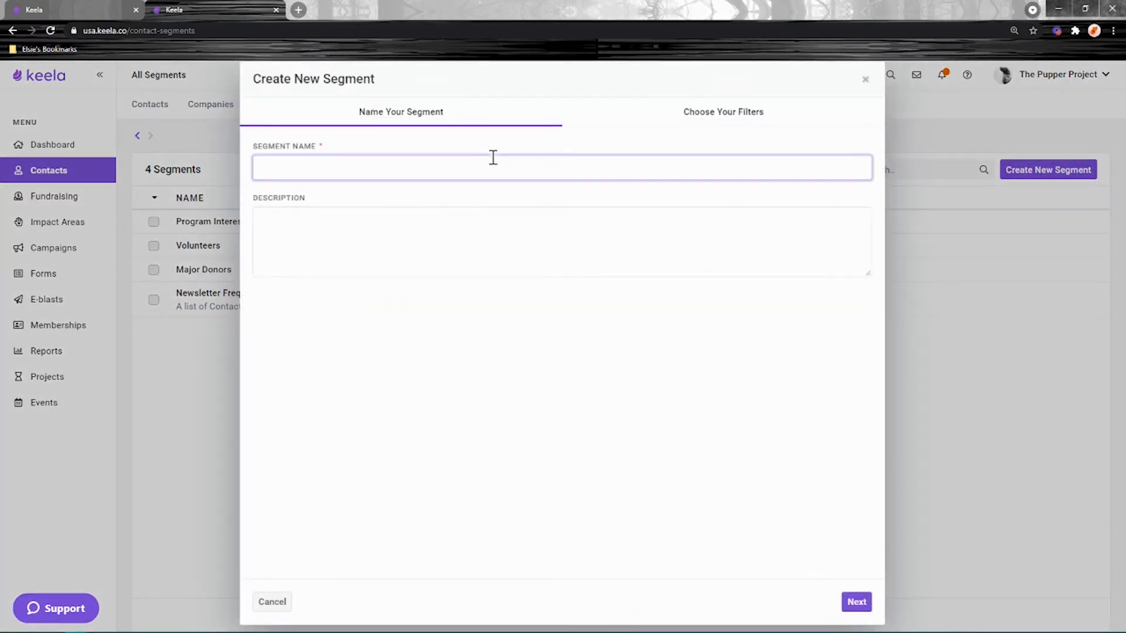
{"action": "type", "text": "Test E-blast Segment"}
{"action": "left_click", "coordinate": [856, 602]}
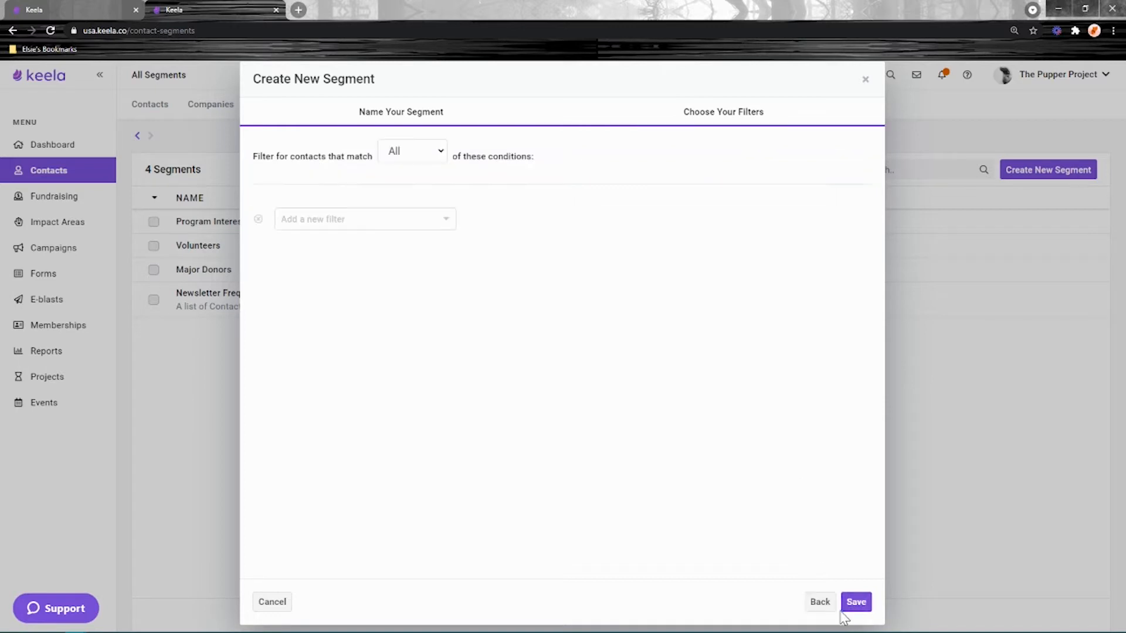
- Filter the segment to contacts whose Tags contain any of Test E-blast Tag, and save it
{"action": "left_click", "coordinate": [342, 221]}
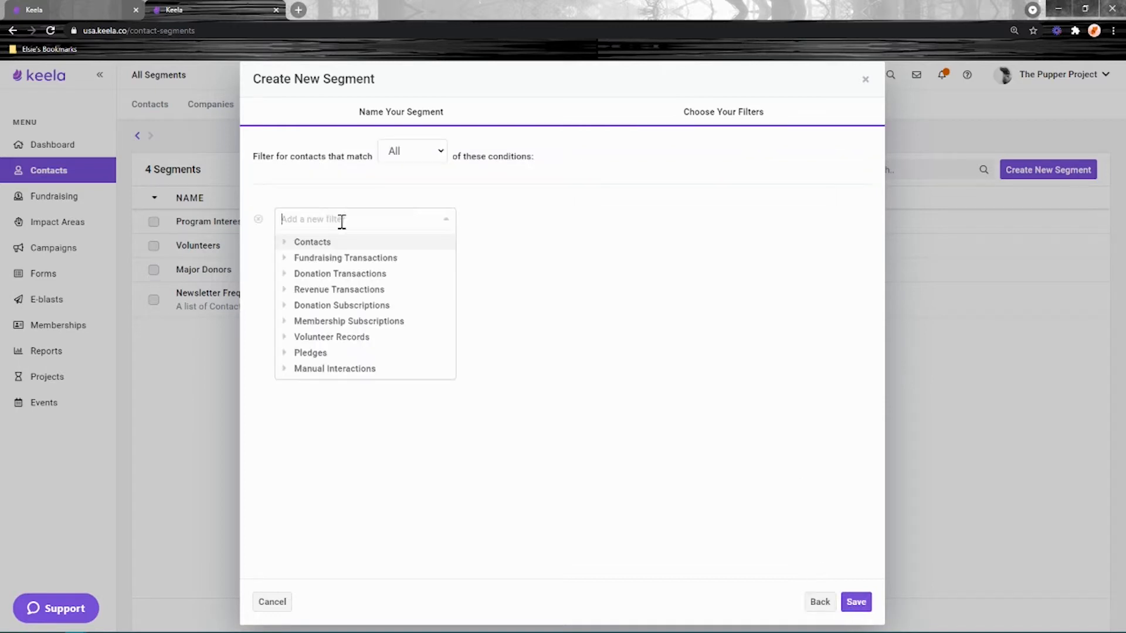
{"action": "left_click_drag", "start_coordinate": [272, 156], "coordinate": [253, 156]}
{"action": "left_click", "coordinate": [321, 217]}
{"action": "type", "text": "tag"}
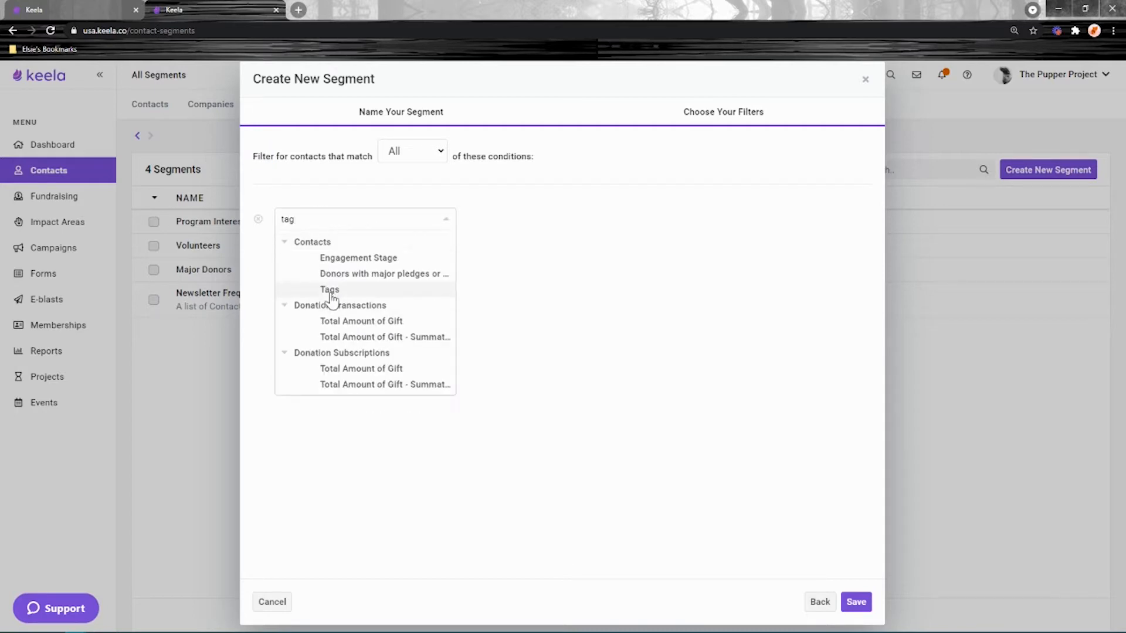
{"action": "left_click", "coordinate": [329, 290]}
{"action": "left_click", "coordinate": [680, 249]}
{"action": "left_click", "coordinate": [685, 258]}
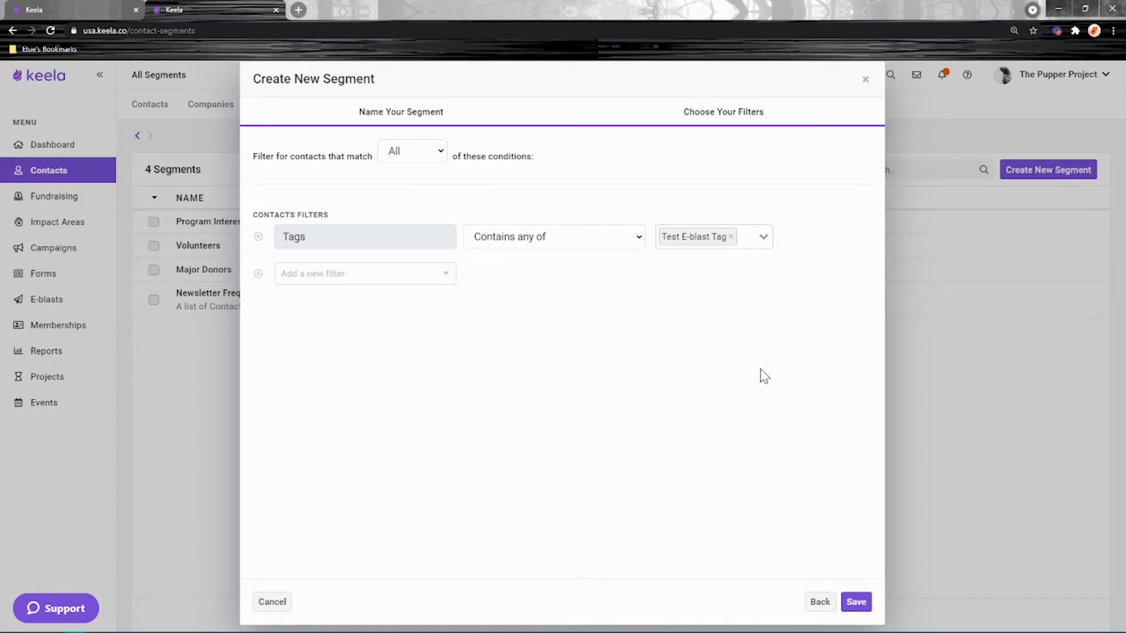
{"action": "left_click", "coordinate": [858, 604]}
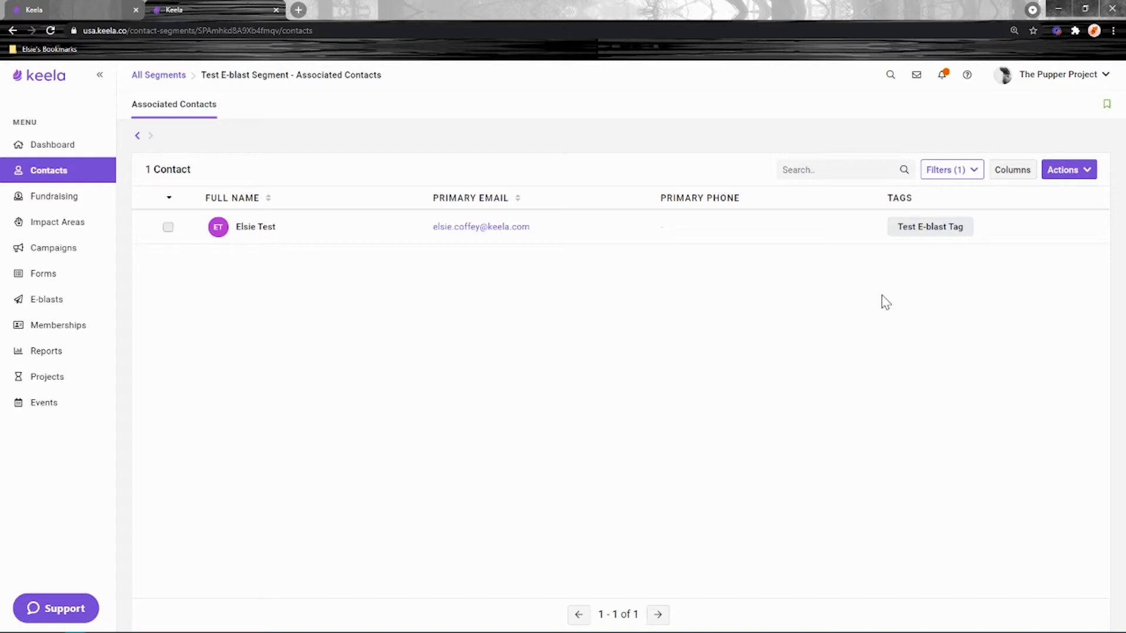
- Review the segment's filter conditions, close them unchanged, and go to E-blasts
{"action": "left_click", "coordinate": [962, 170]}
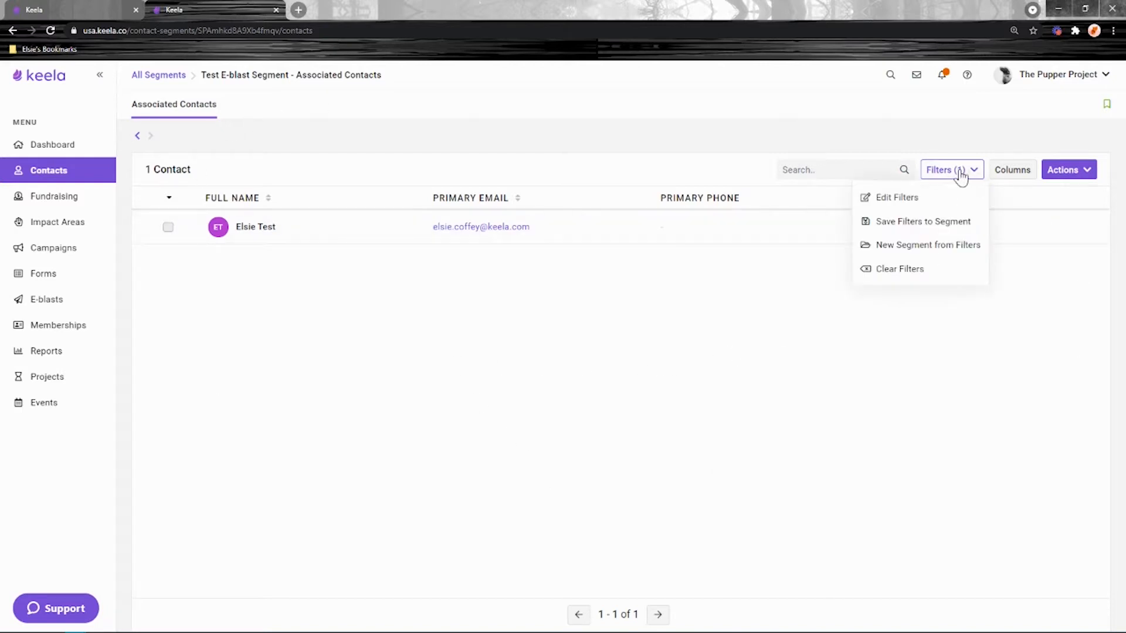
{"action": "left_click", "coordinate": [934, 199]}
{"action": "double_click", "coordinate": [317, 191]}
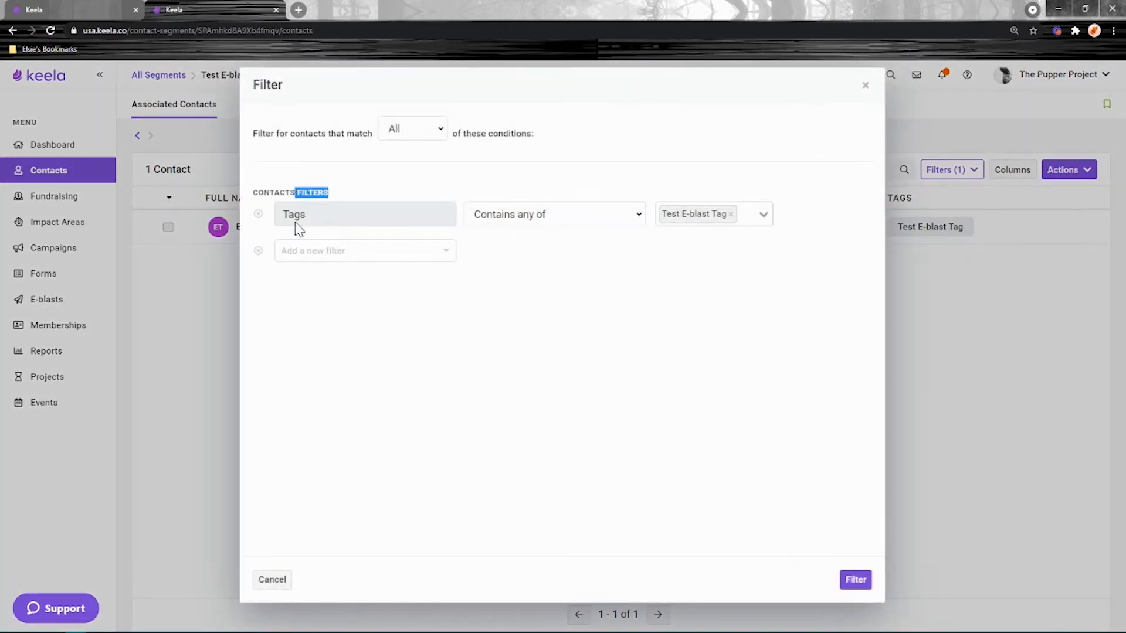
{"action": "left_click", "coordinate": [866, 85]}
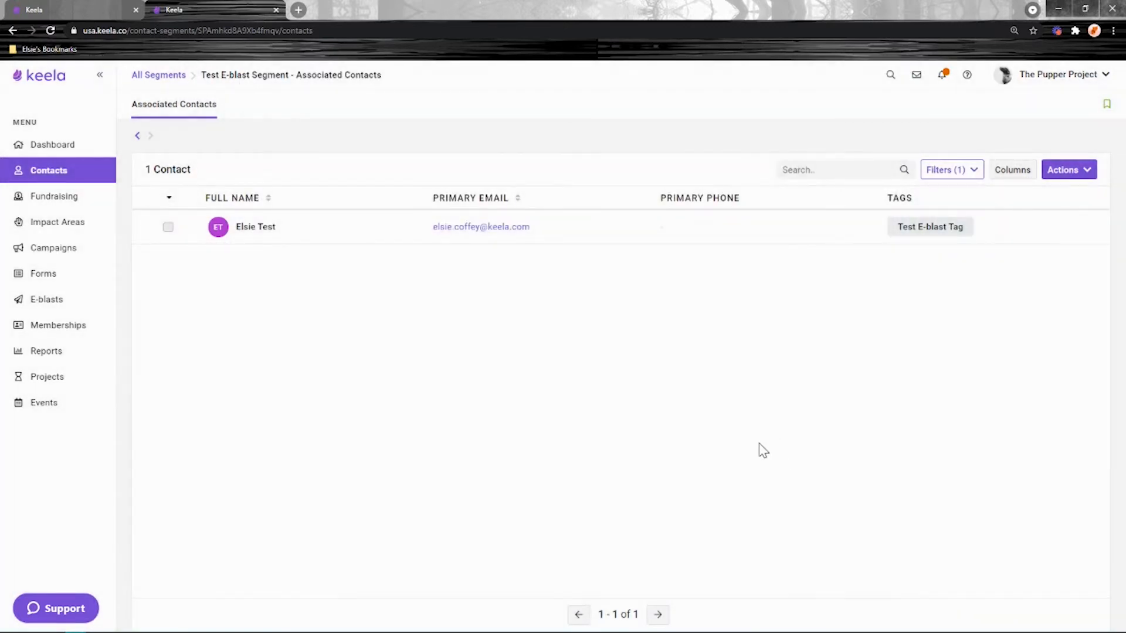
{"action": "left_click", "coordinate": [47, 302]}
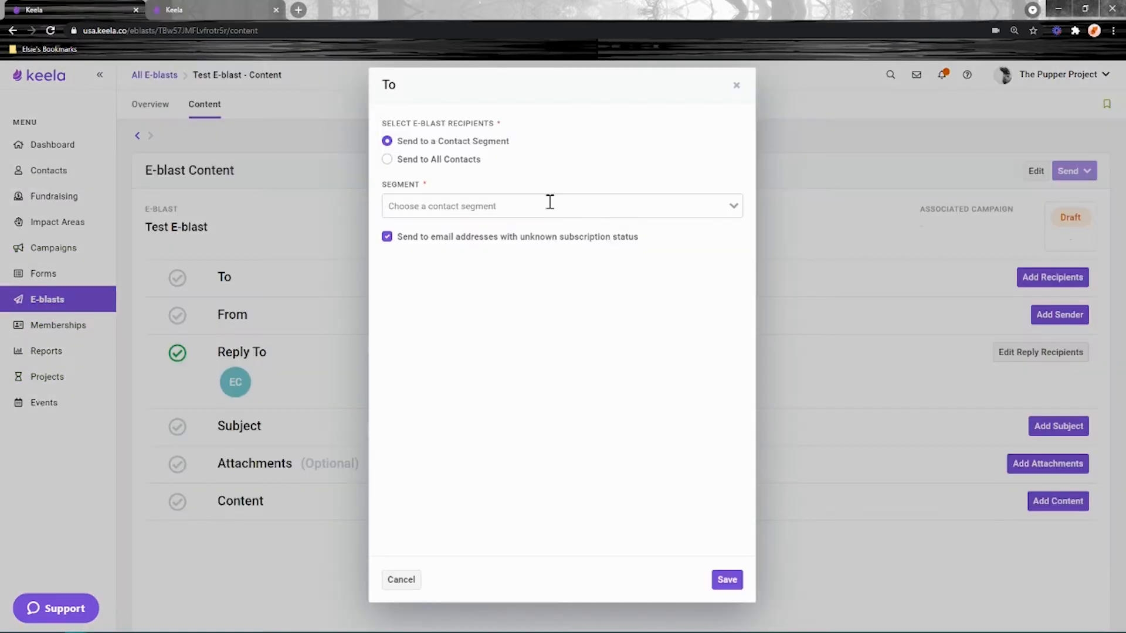
- Search the segment list and choose Test E-blast Segment as the e-blast's recipients
{"action": "left_click", "coordinate": [550, 204]}
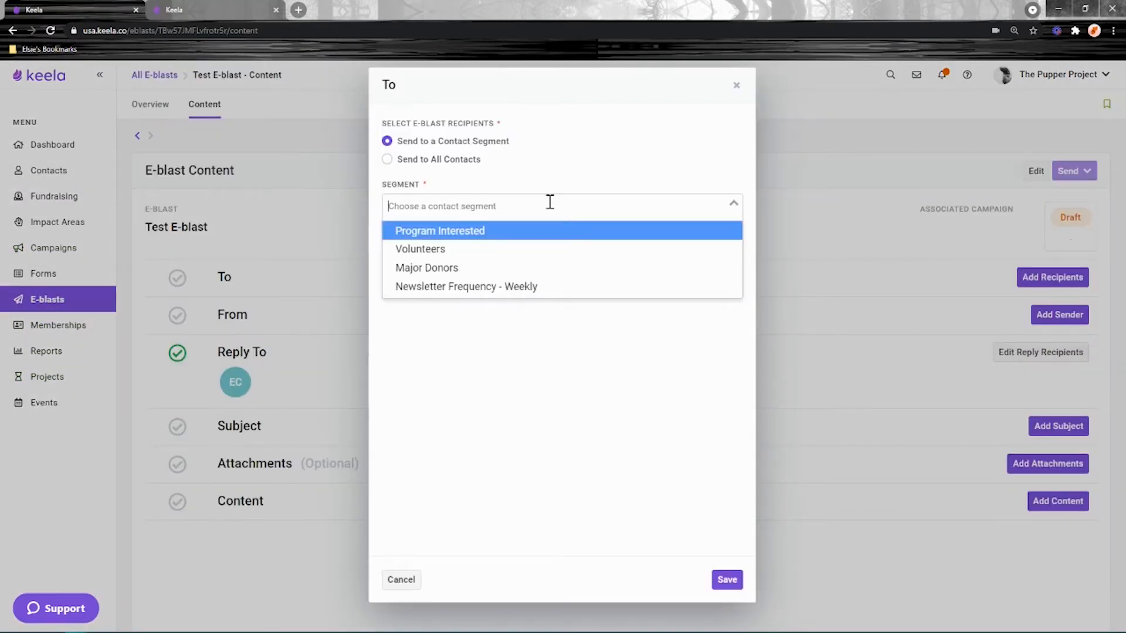
{"action": "type", "text": "test tag"}
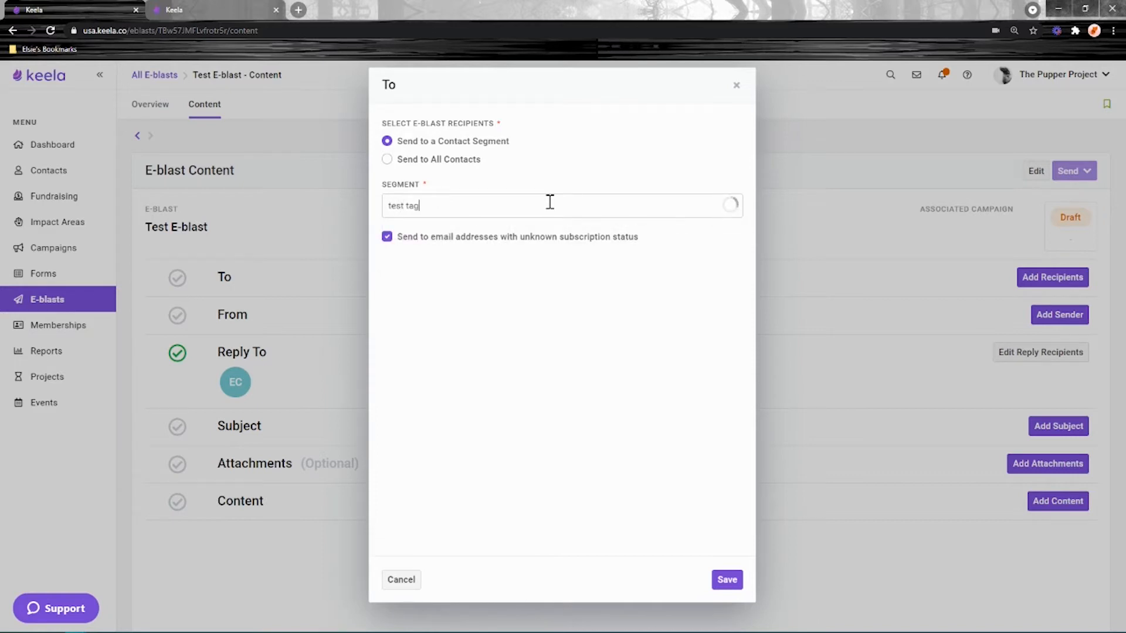
{"action": "left_click", "coordinate": [502, 238]}
- In the second tab, open the test contact's profile and check its Opted In subscription status
{"action": "left_click", "coordinate": [217, 9]}
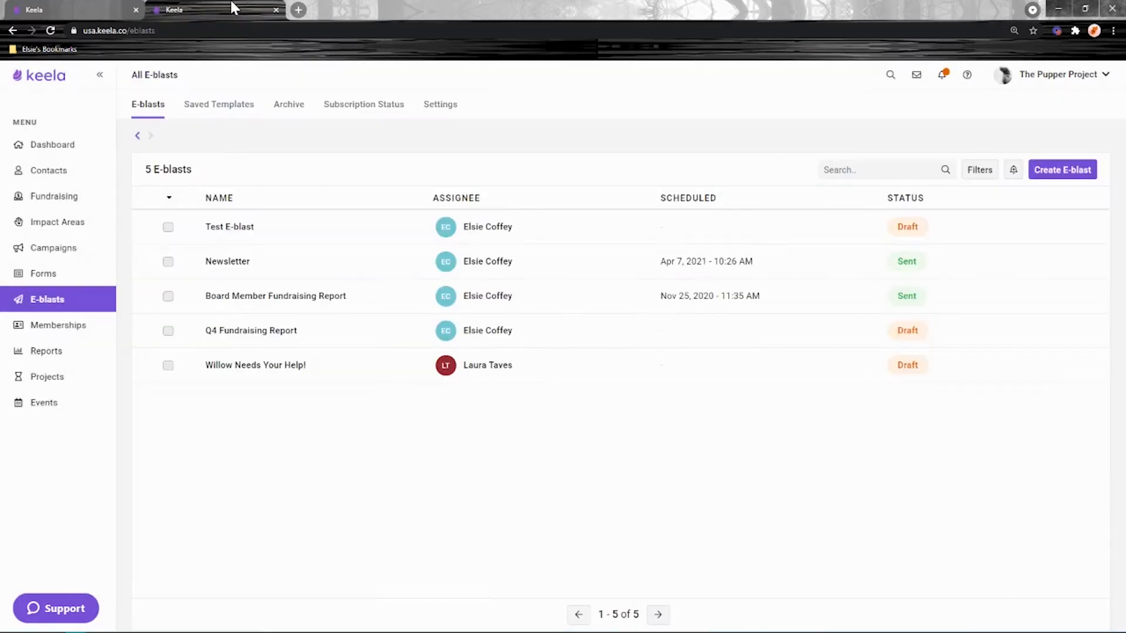
{"action": "left_click", "coordinate": [49, 170]}
{"action": "left_click", "coordinate": [283, 230]}
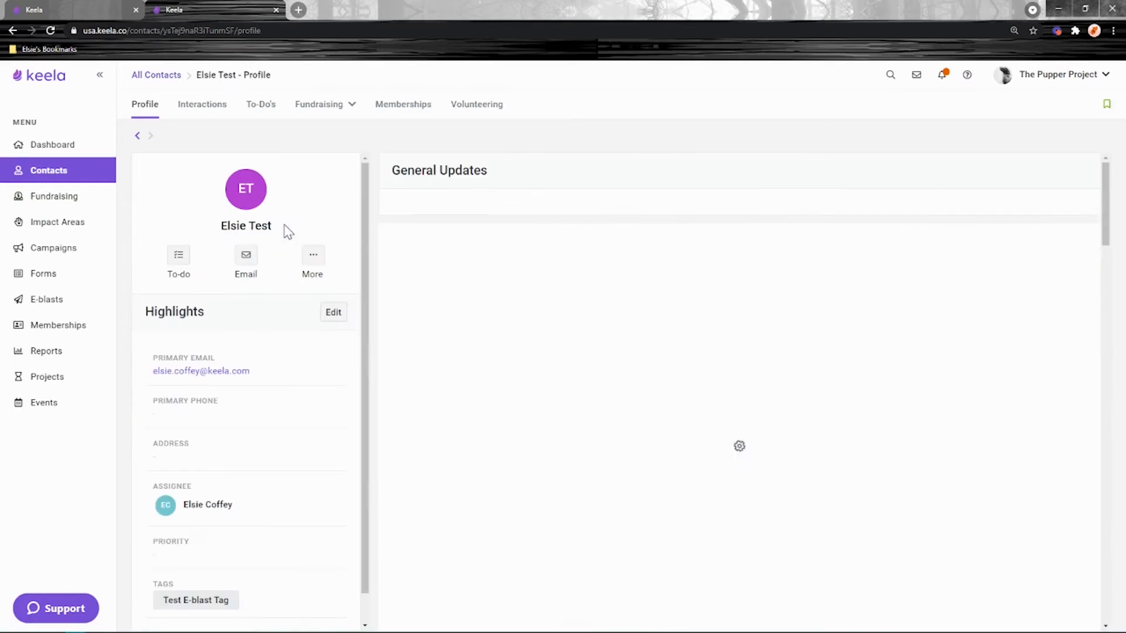
{"action": "scroll", "coordinate": [768, 389], "scroll_direction": "down", "scroll_amount": 10}
{"action": "scroll", "coordinate": [768, 391], "scroll_direction": "up", "scroll_amount": 3}
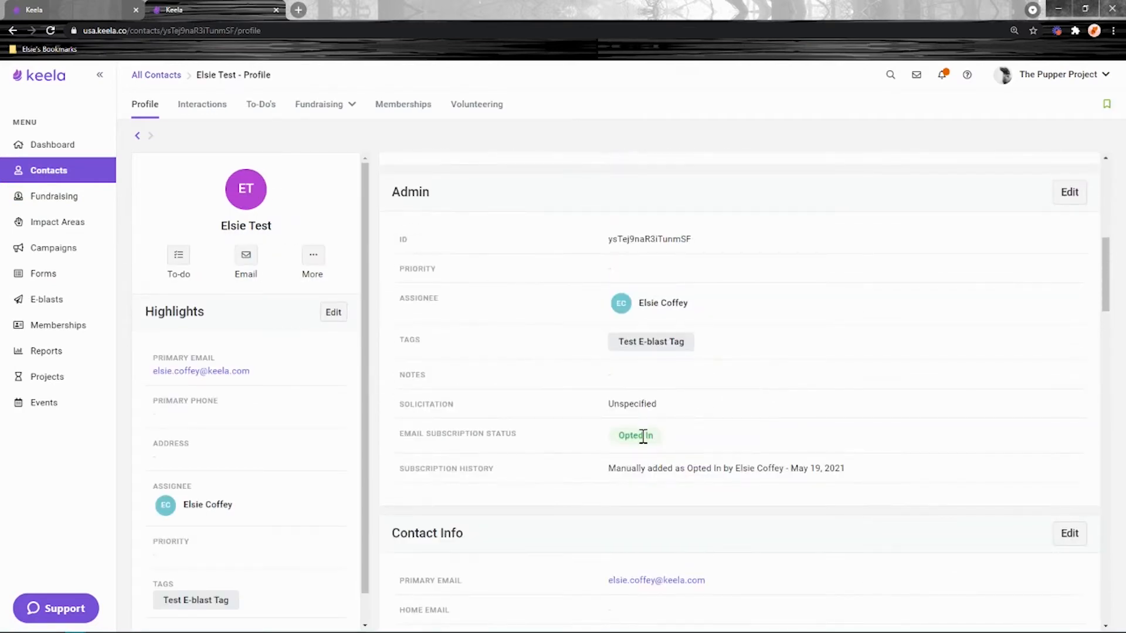
{"action": "left_click_drag", "start_coordinate": [531, 436], "coordinate": [401, 433]}
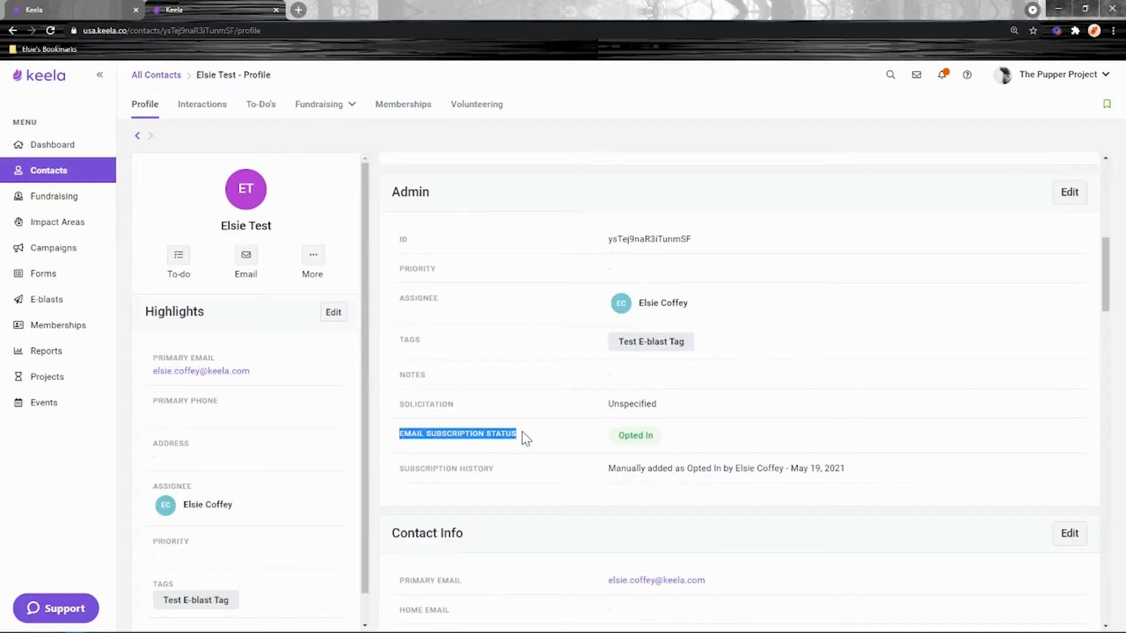
{"action": "left_click", "coordinate": [657, 444]}
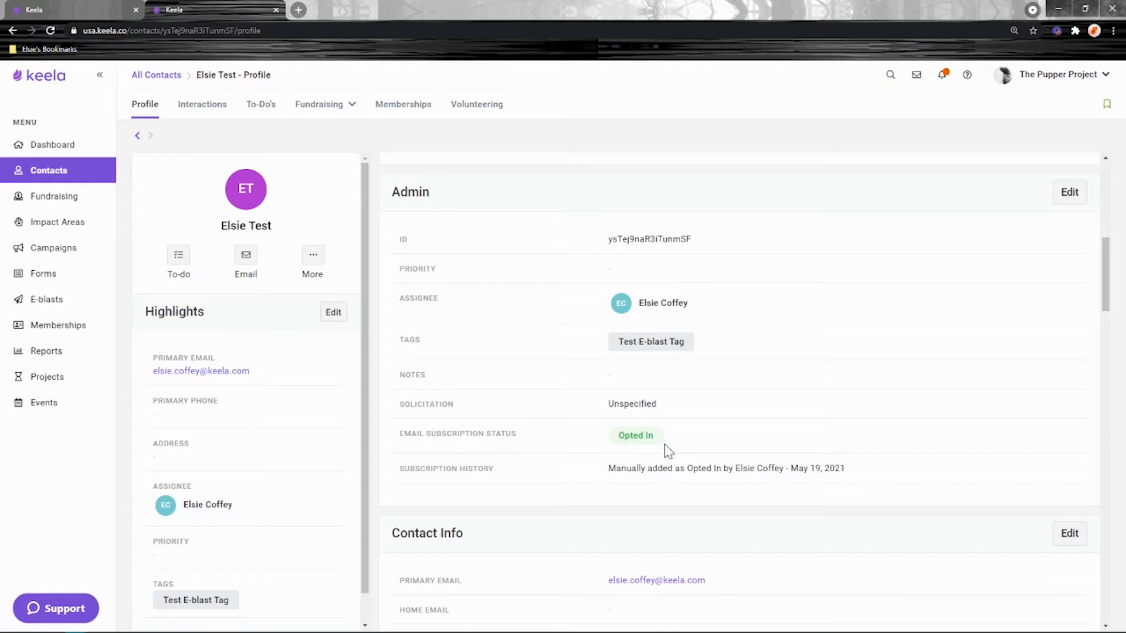
- Exclude unknown-subscription-status addresses and save the Test E-blast Segment recipient settings
{"action": "left_click", "coordinate": [30, 10]}
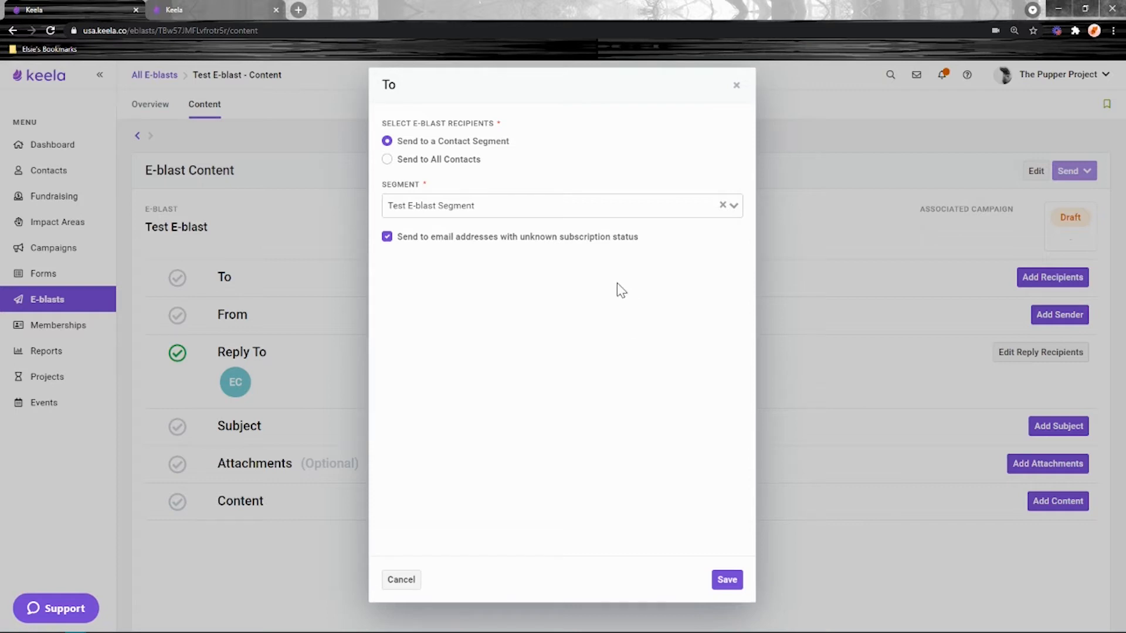
{"action": "left_click", "coordinate": [388, 239]}
{"action": "left_click", "coordinate": [735, 588]}
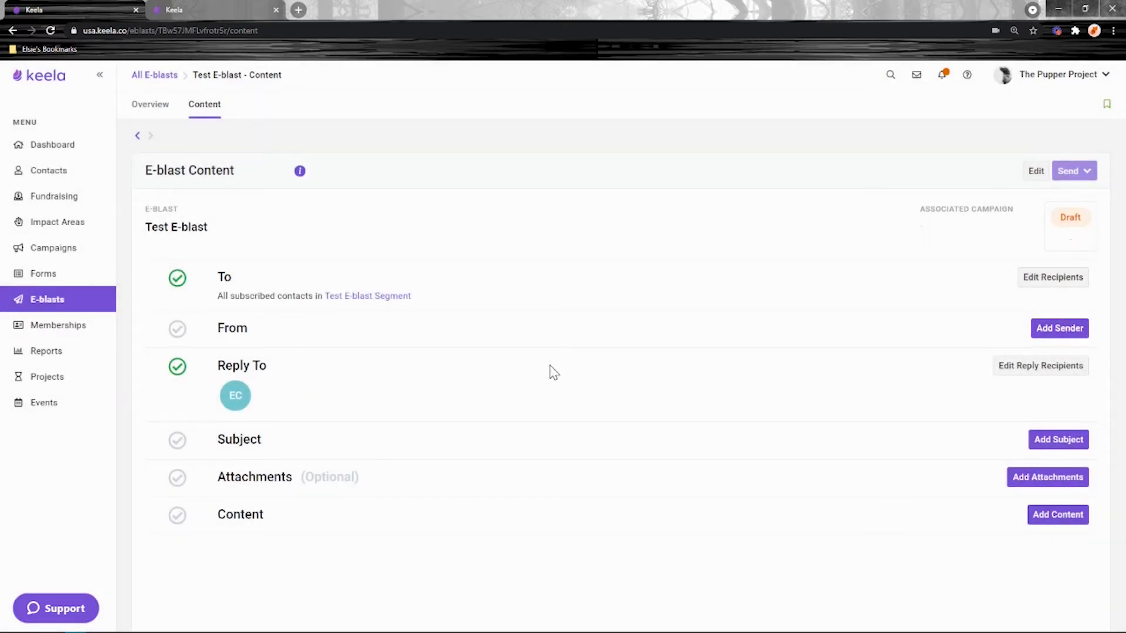
- Open the sender settings, browse the available sender email addresses, and open the help panel
{"action": "left_click", "coordinate": [1050, 334]}
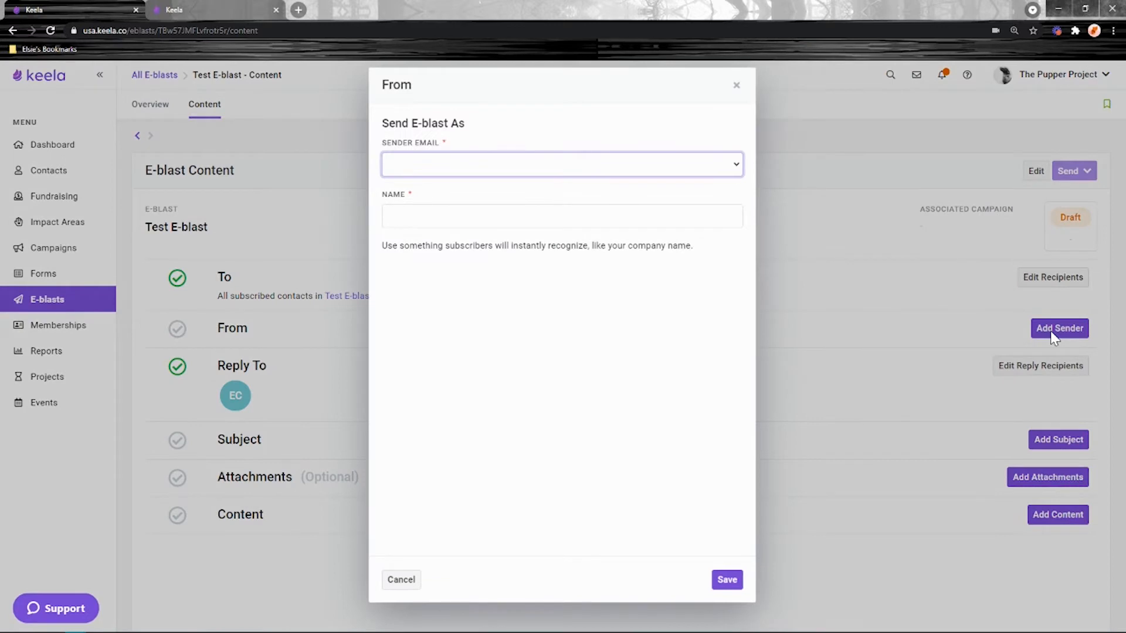
{"action": "left_click", "coordinate": [516, 174]}
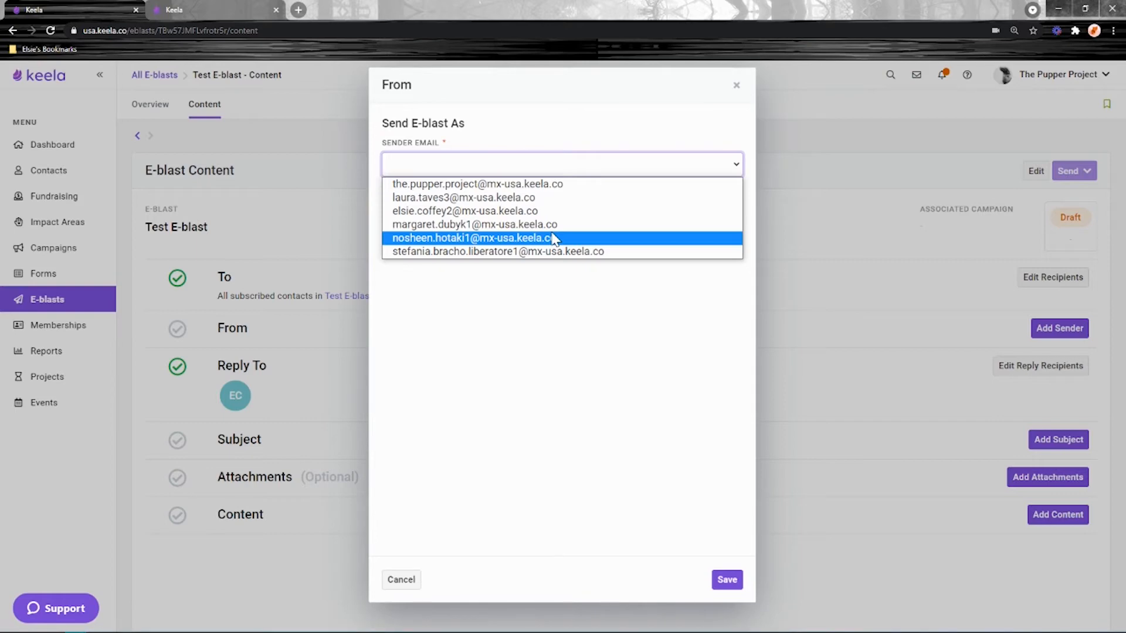
{"action": "key", "text": "Up"}
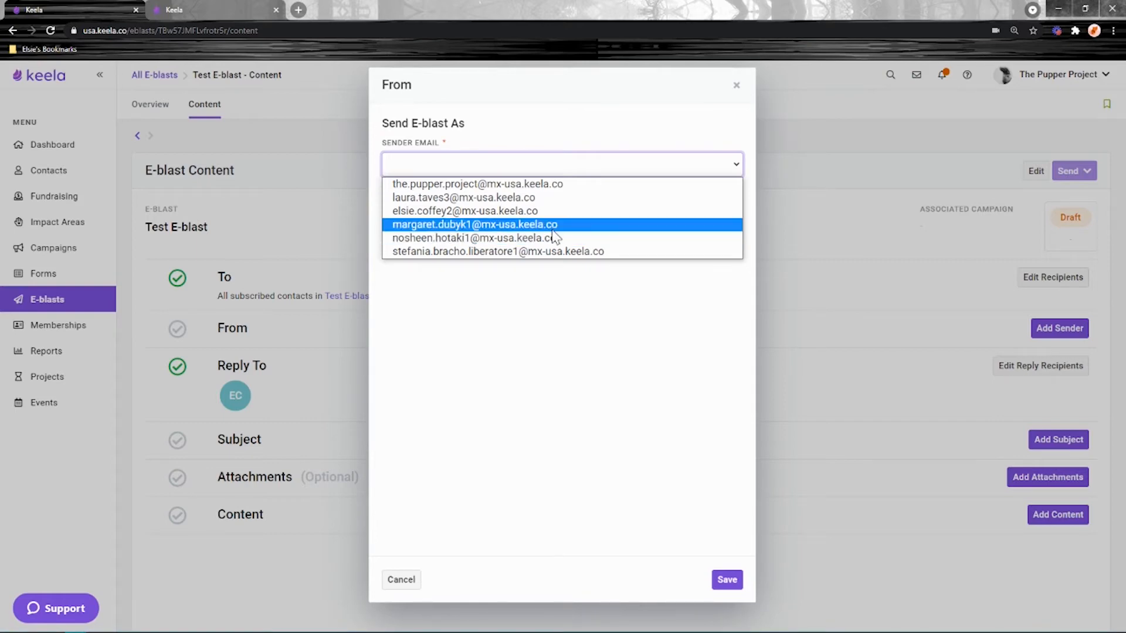
{"action": "left_click", "coordinate": [559, 267]}
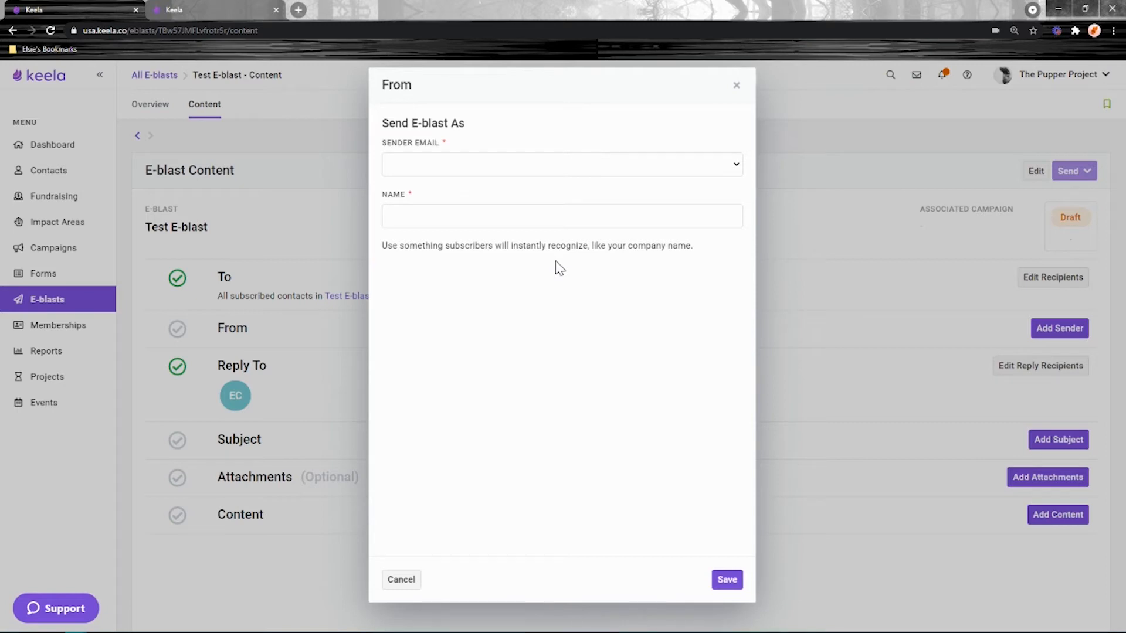
{"action": "left_click", "coordinate": [642, 157]}
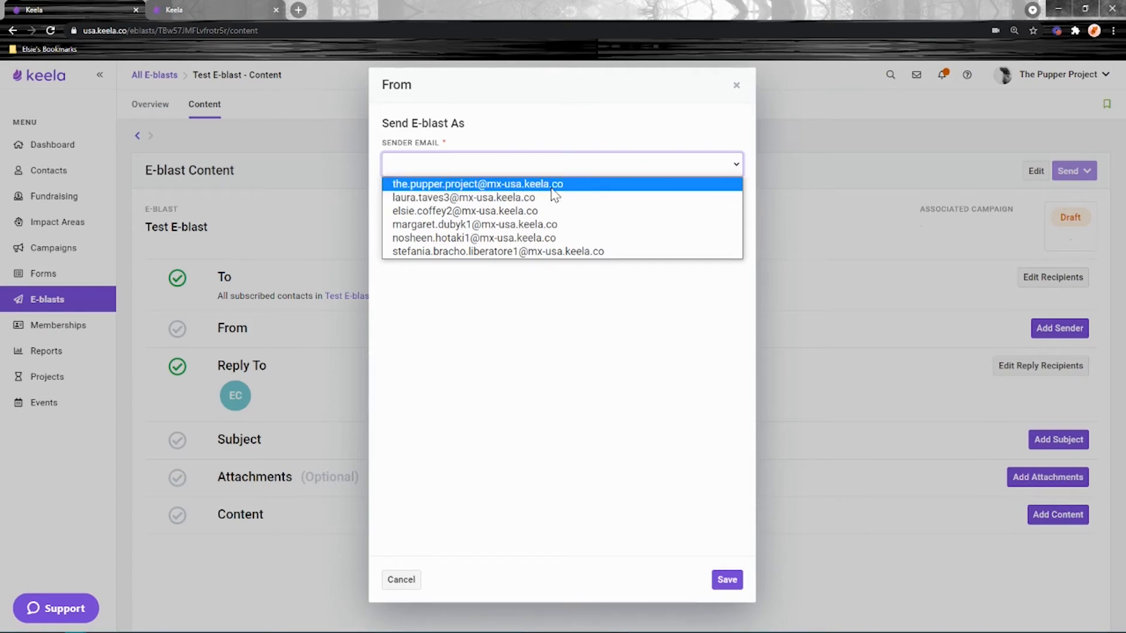
{"action": "left_click", "coordinate": [58, 613]}
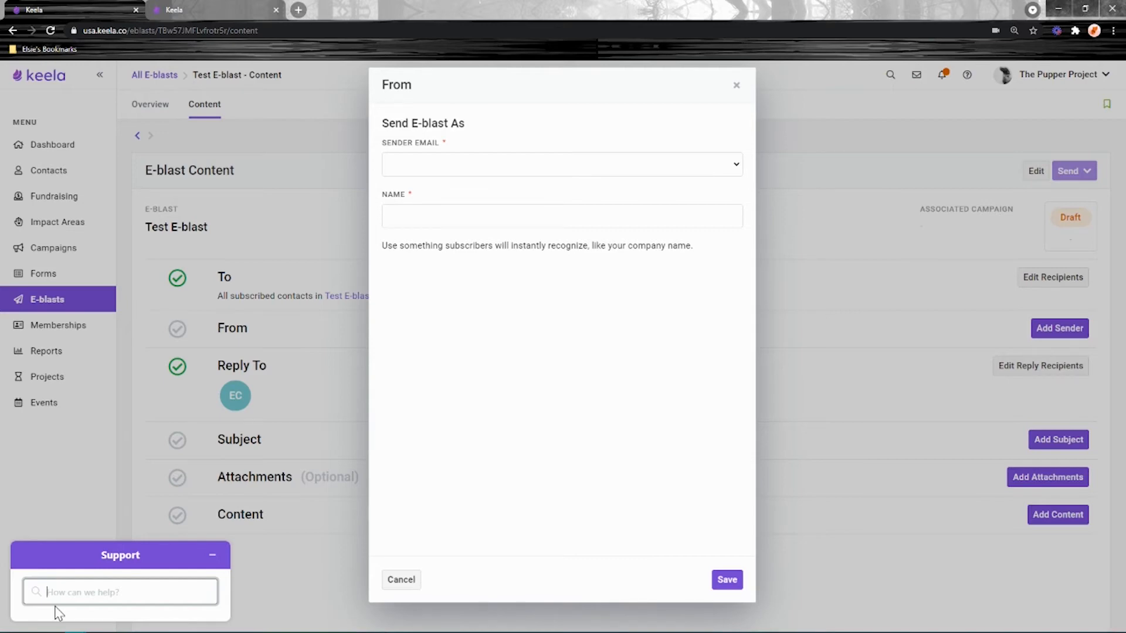
- Search help for SendGrid, read the domain-connection article, then collapse the help panel
{"action": "type", "text": "s"}
{"action": "key", "text": "Return"}
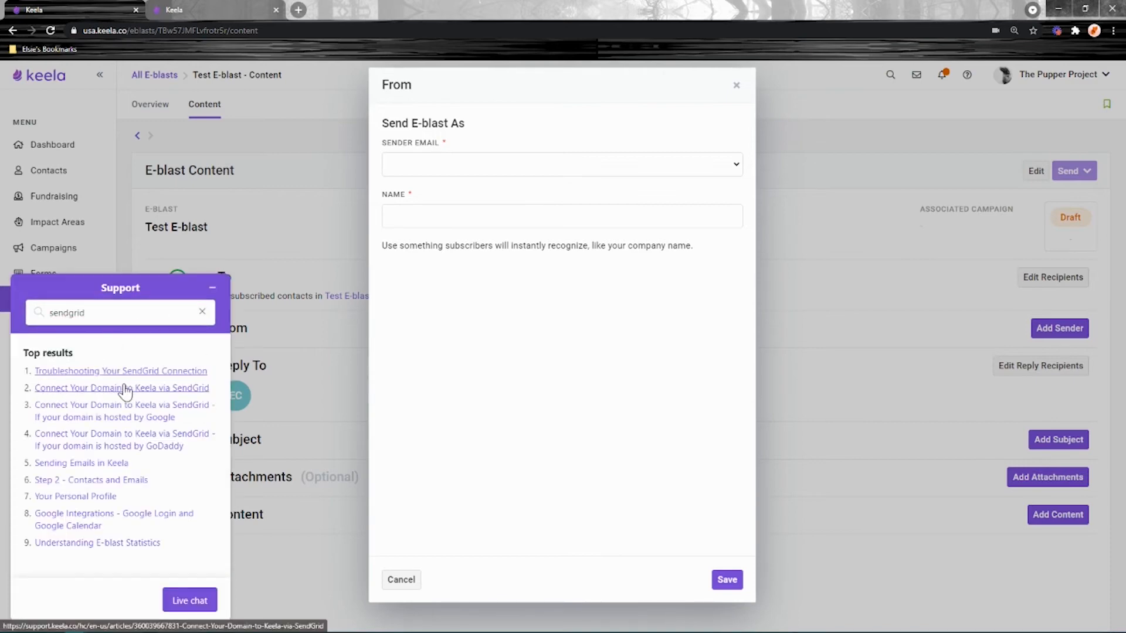
{"action": "left_click", "coordinate": [76, 389]}
{"action": "scroll", "coordinate": [82, 410], "scroll_direction": "down", "scroll_amount": 4}
{"action": "scroll", "coordinate": [82, 411], "scroll_direction": "down", "scroll_amount": 15}
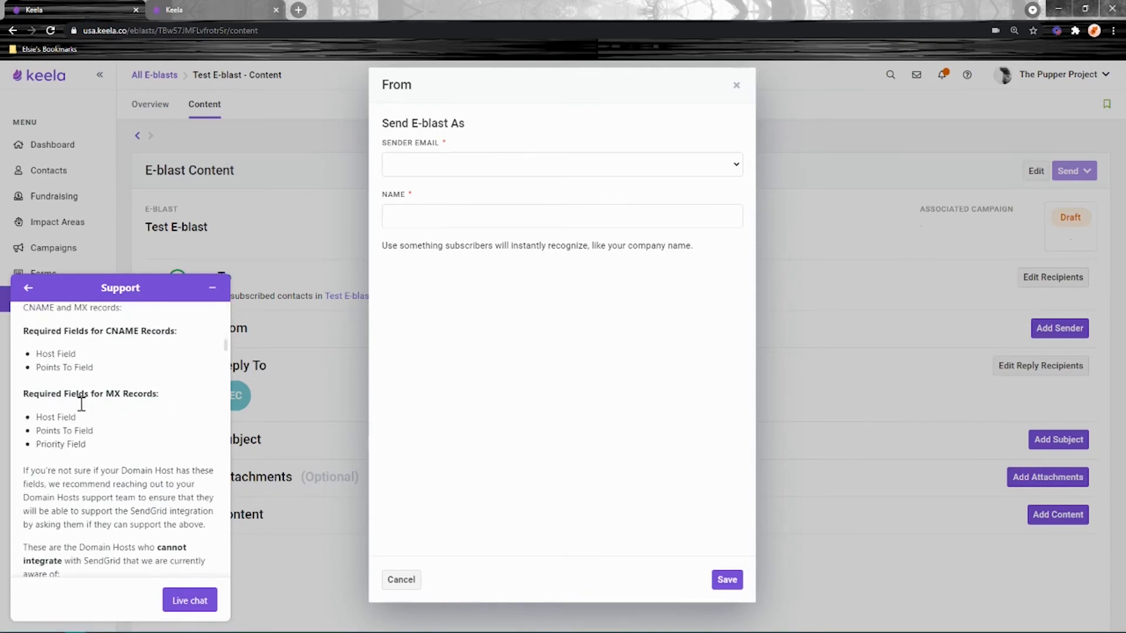
{"action": "scroll", "coordinate": [82, 410], "scroll_direction": "down", "scroll_amount": 15}
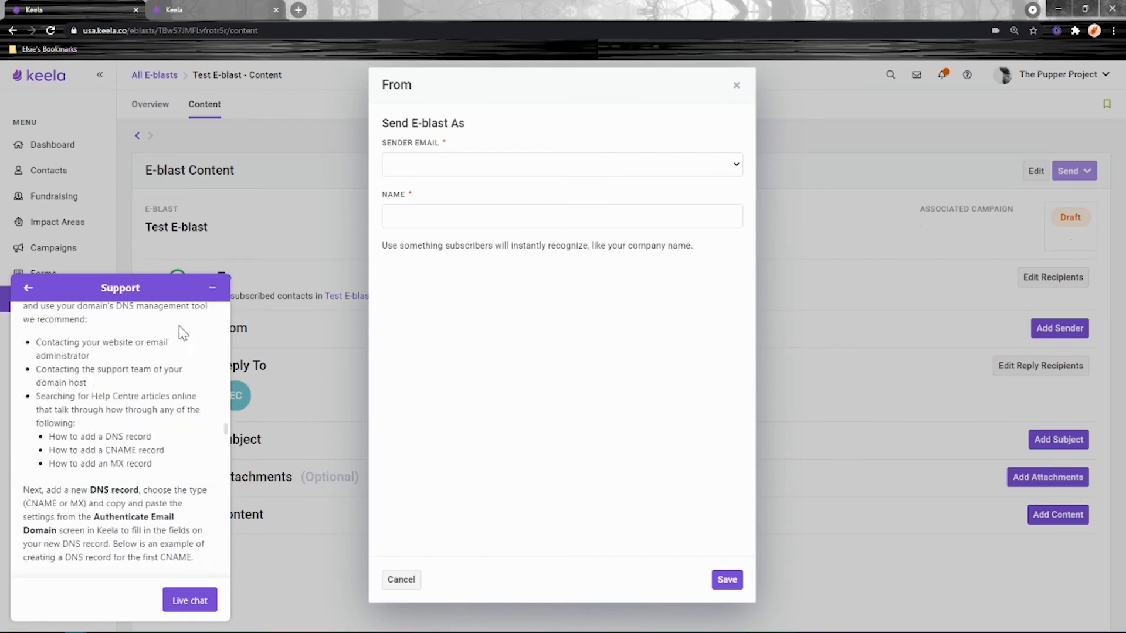
{"action": "left_click", "coordinate": [212, 288]}
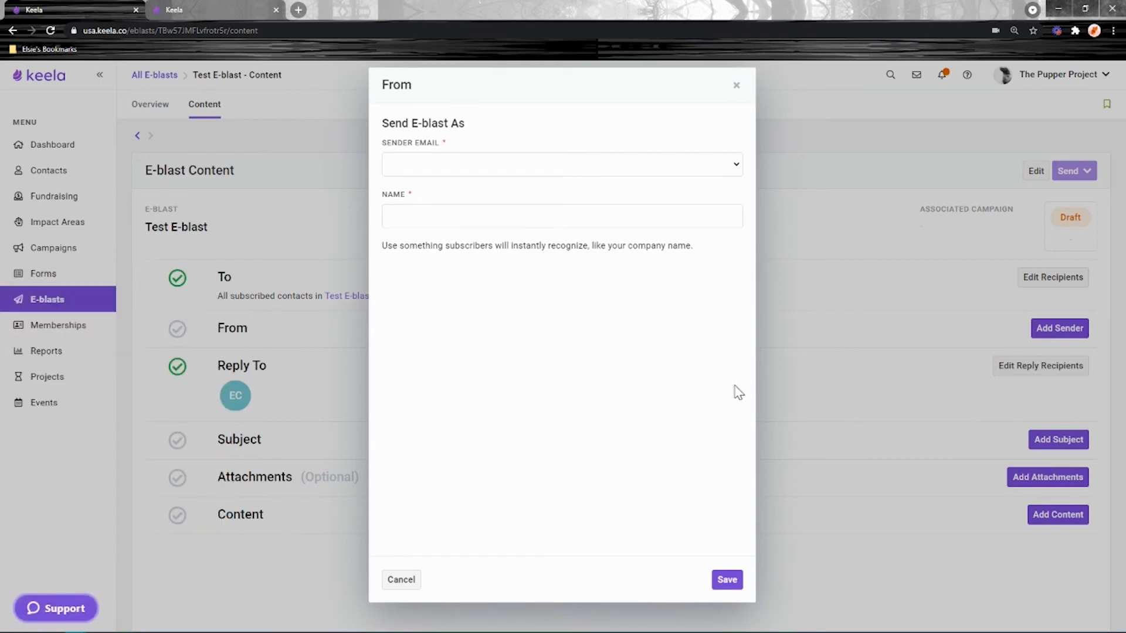
- Set the e-blast sender to The Pupper Project's organisation address and save
{"action": "left_click", "coordinate": [645, 169]}
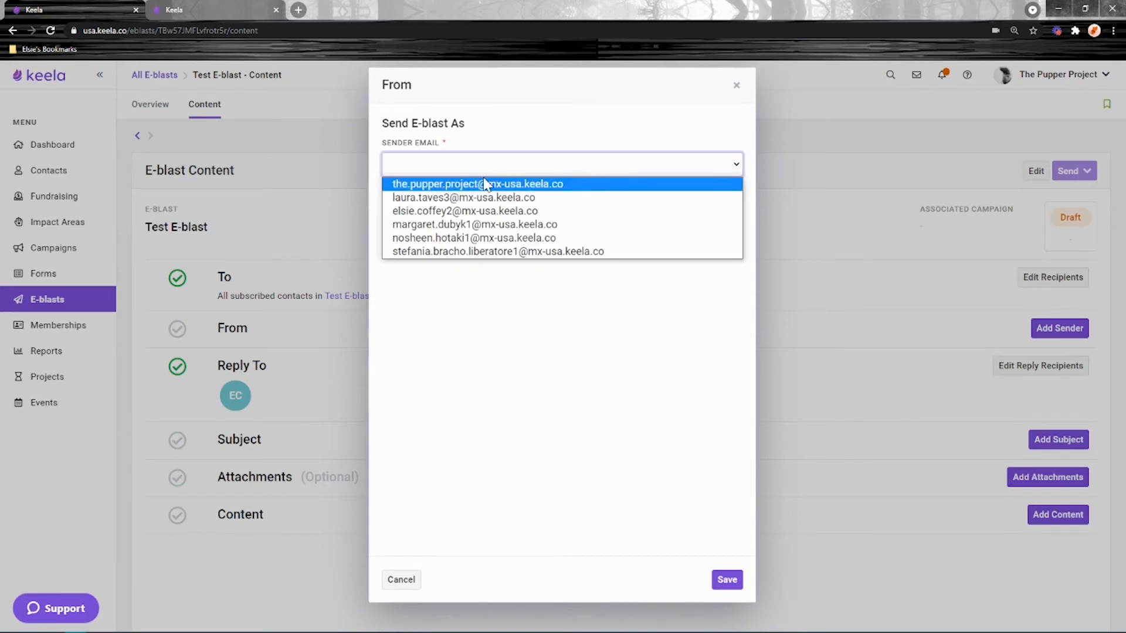
{"action": "left_click", "coordinate": [433, 183]}
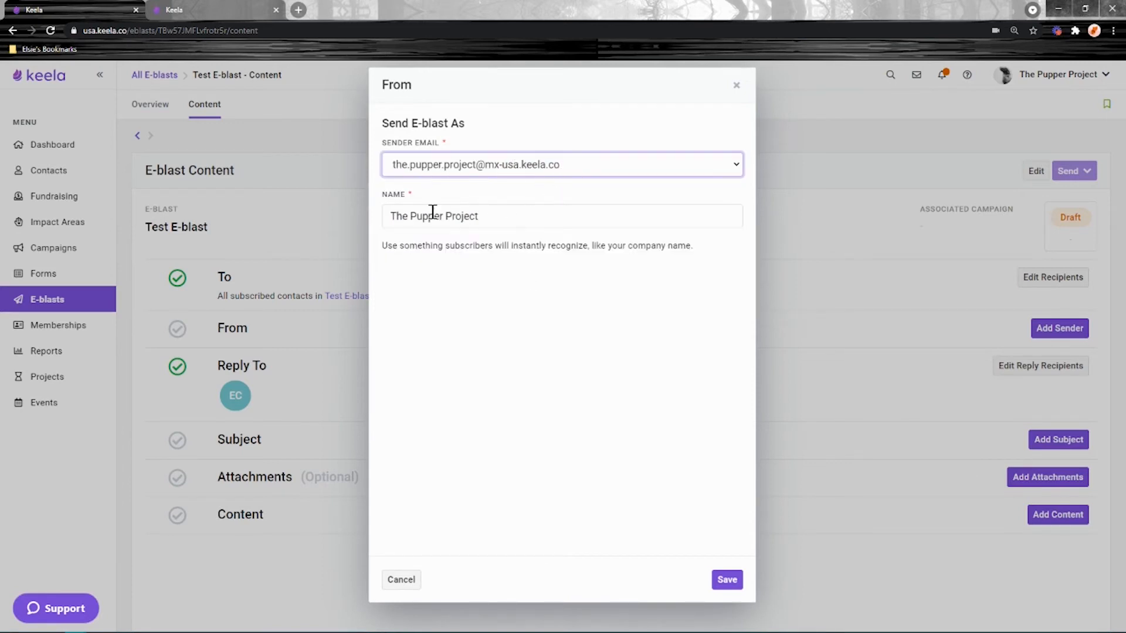
{"action": "left_click", "coordinate": [727, 581]}
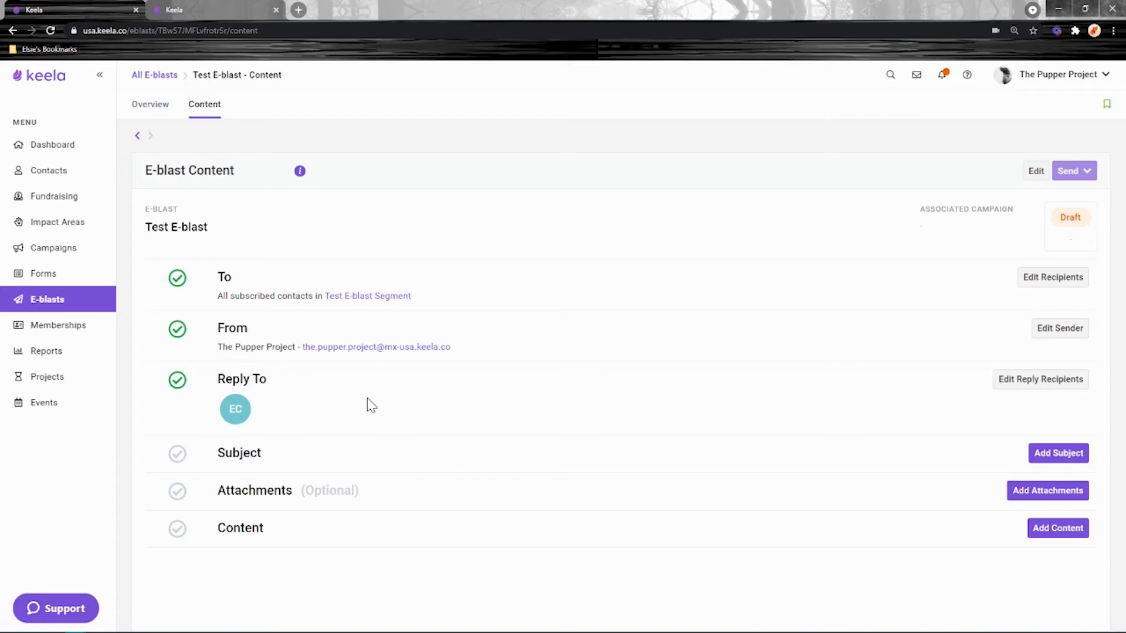
- Review the Reply To recipient settings and team members, leaving them unchanged
{"action": "left_click_drag", "start_coordinate": [279, 381], "coordinate": [220, 382]}
{"action": "left_click", "coordinate": [424, 409]}
{"action": "left_click", "coordinate": [1042, 380]}
{"action": "left_click", "coordinate": [543, 158]}
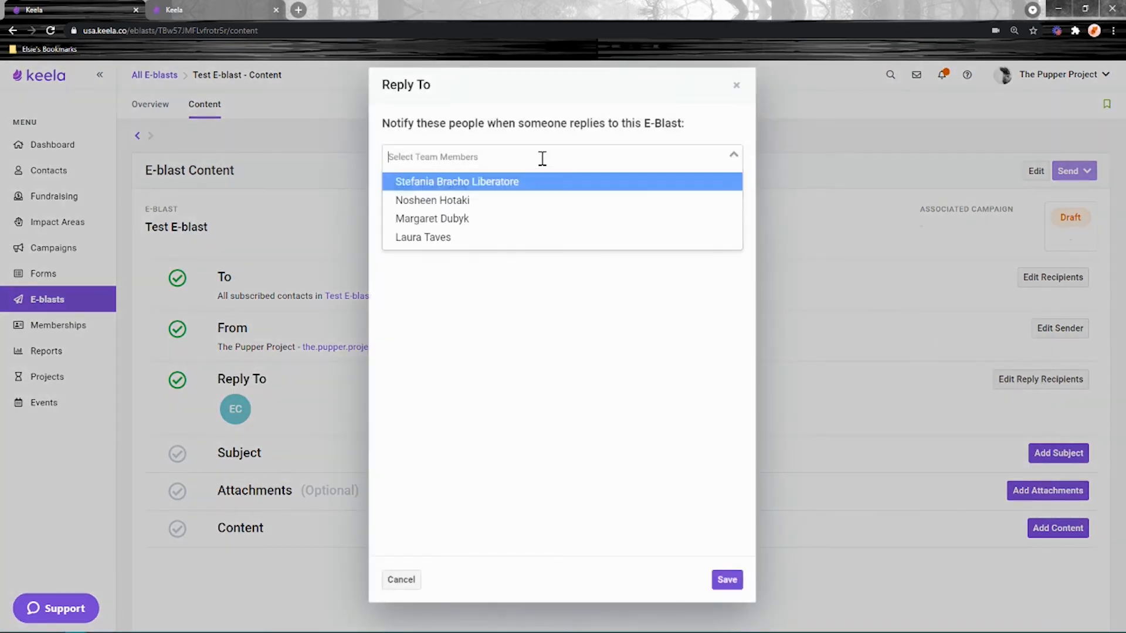
{"action": "left_click", "coordinate": [736, 85]}
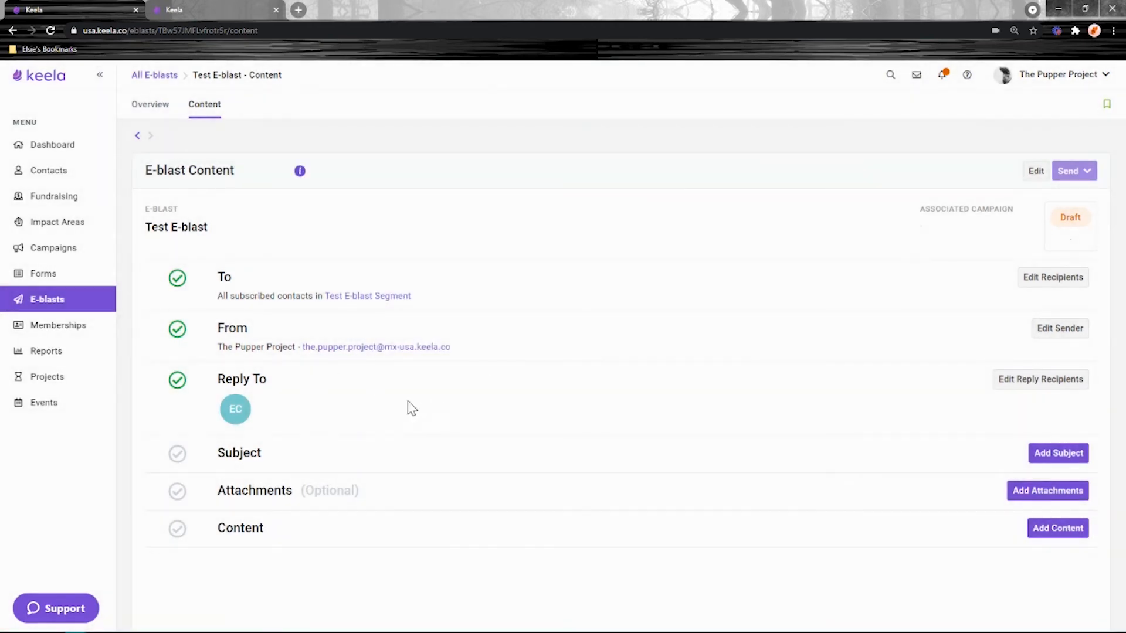
- Add and save the subject line 'Snappy!'
{"action": "left_click", "coordinate": [1058, 452]}
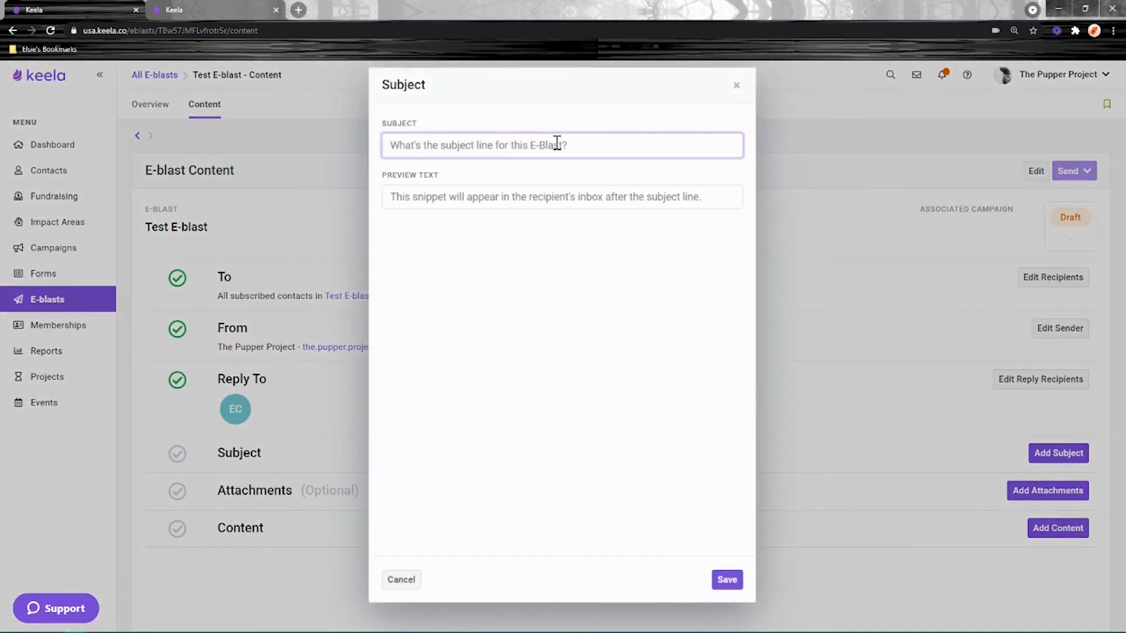
{"action": "type", "text": "Snappy!"}
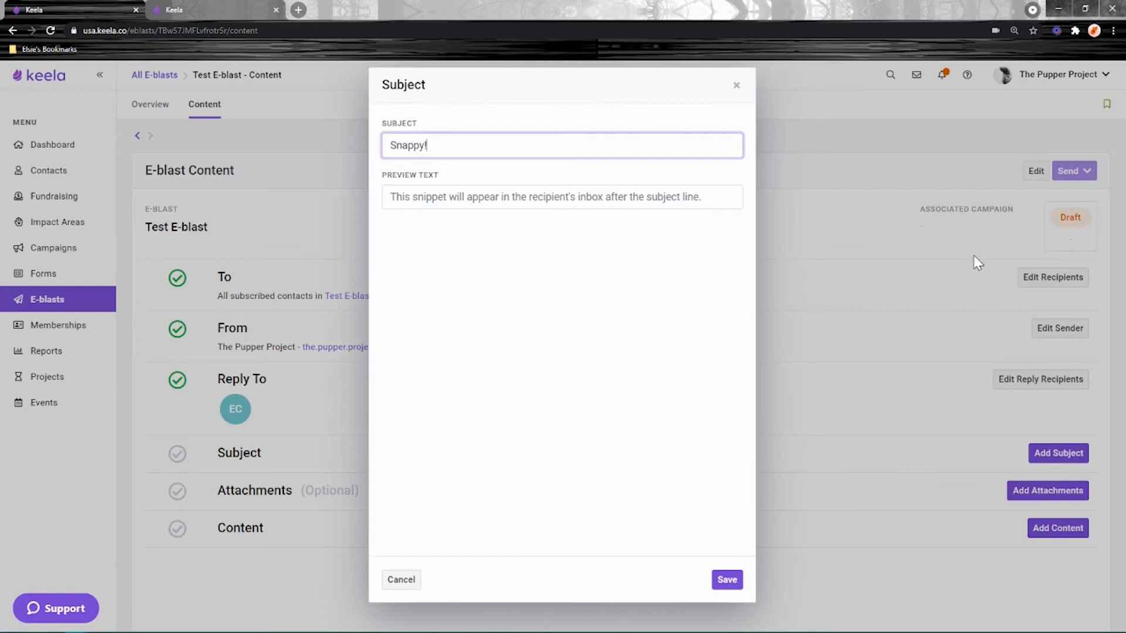
{"action": "left_click", "coordinate": [726, 581]}
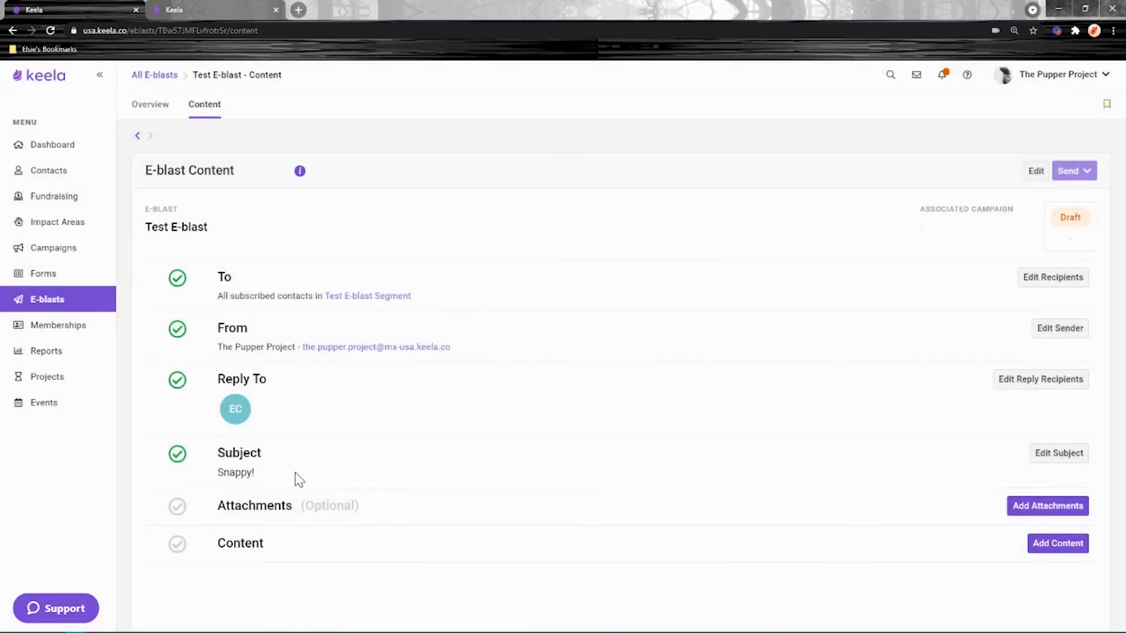
{"action": "left_click_drag", "start_coordinate": [296, 506], "coordinate": [218, 506]}
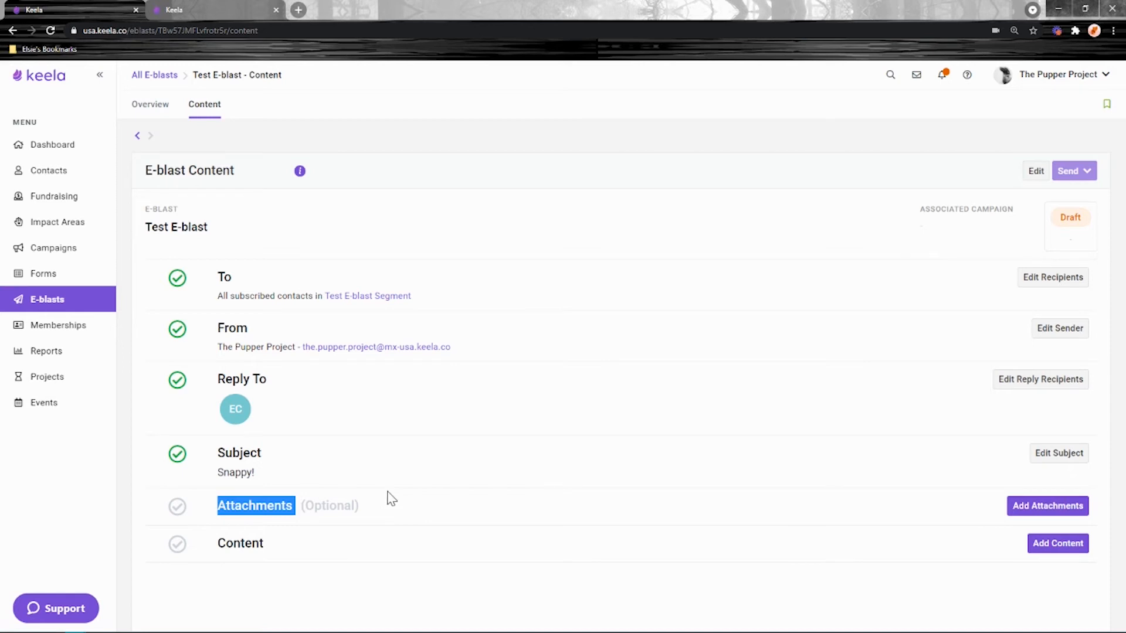
{"action": "left_click", "coordinate": [422, 496]}
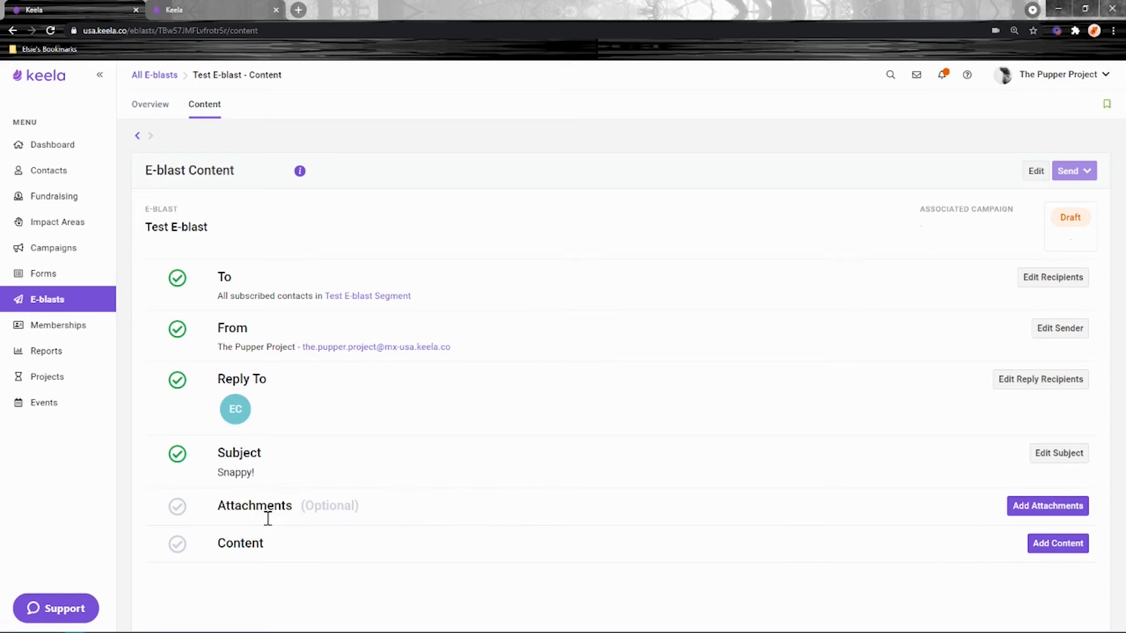
- Use the purple cat-photo saved template as the e-blast content and save it
{"action": "left_click", "coordinate": [1051, 546]}
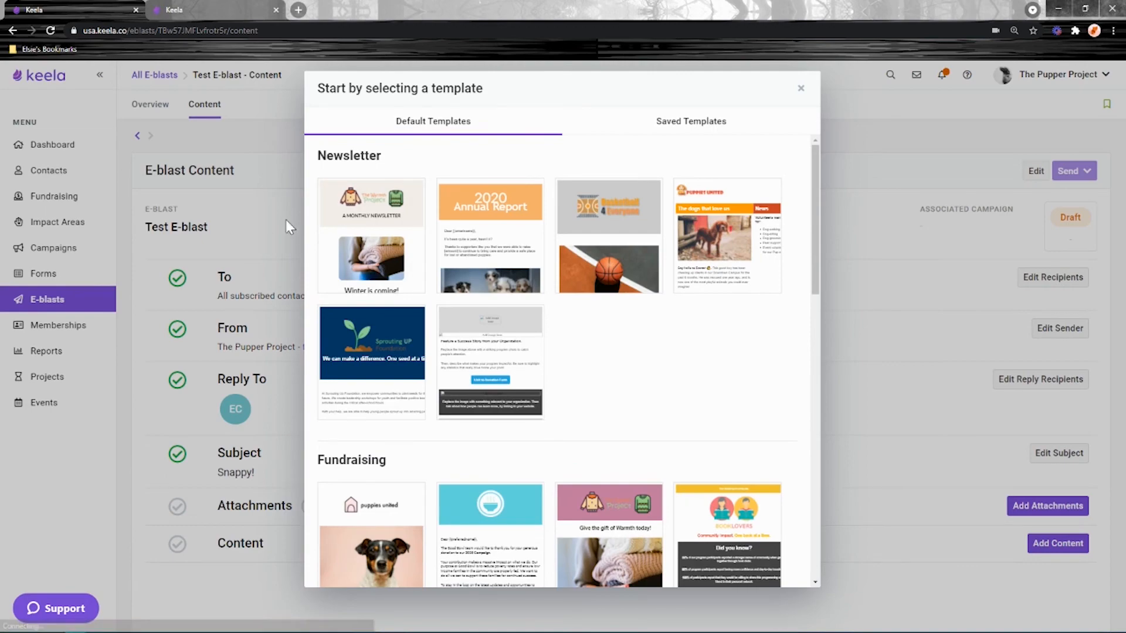
{"action": "scroll", "coordinate": [423, 259], "scroll_direction": "down", "scroll_amount": 3}
{"action": "scroll", "coordinate": [424, 260], "scroll_direction": "down", "scroll_amount": 10}
{"action": "scroll", "coordinate": [721, 455], "scroll_direction": "up", "scroll_amount": 15}
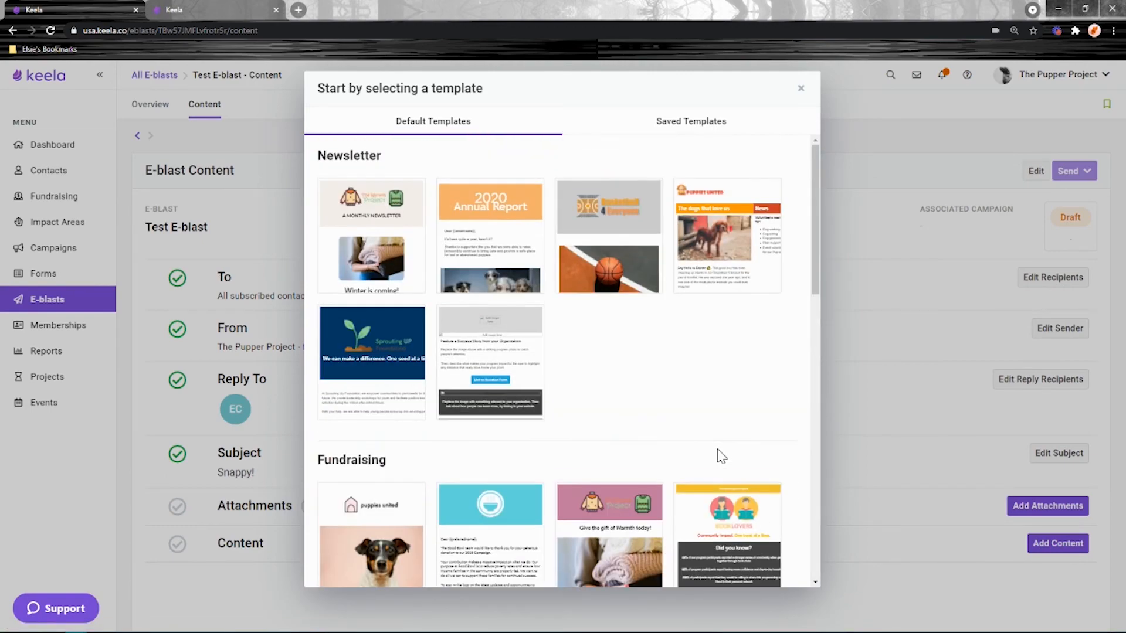
{"action": "scroll", "coordinate": [594, 255], "scroll_direction": "down", "scroll_amount": 10}
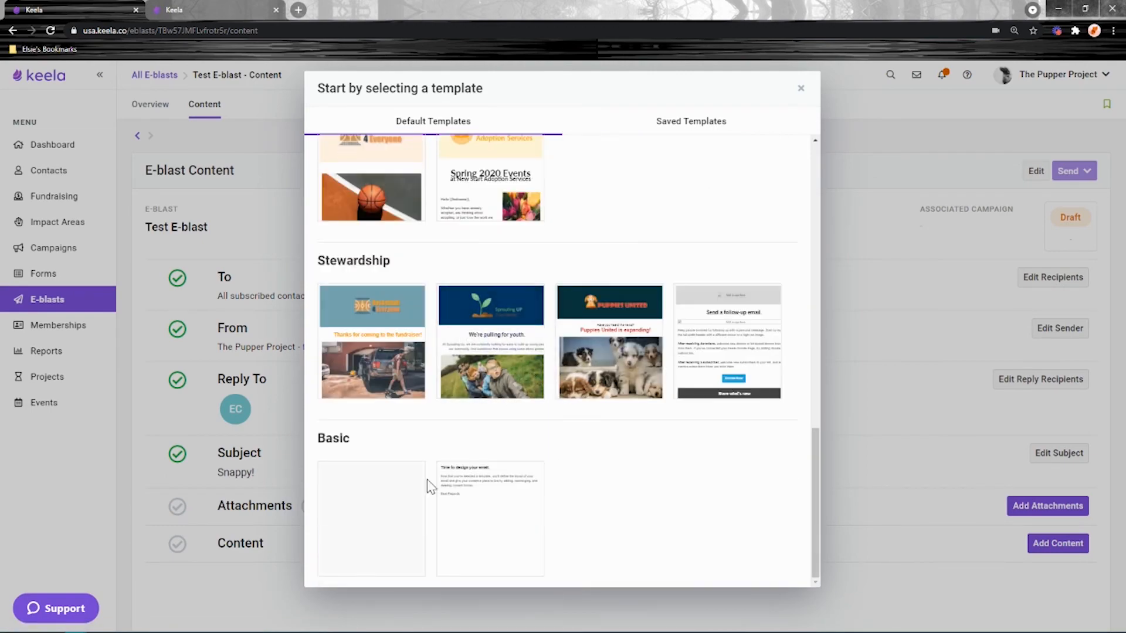
{"action": "mouse_move", "coordinate": [326, 566]}
{"action": "left_click", "coordinate": [687, 128]}
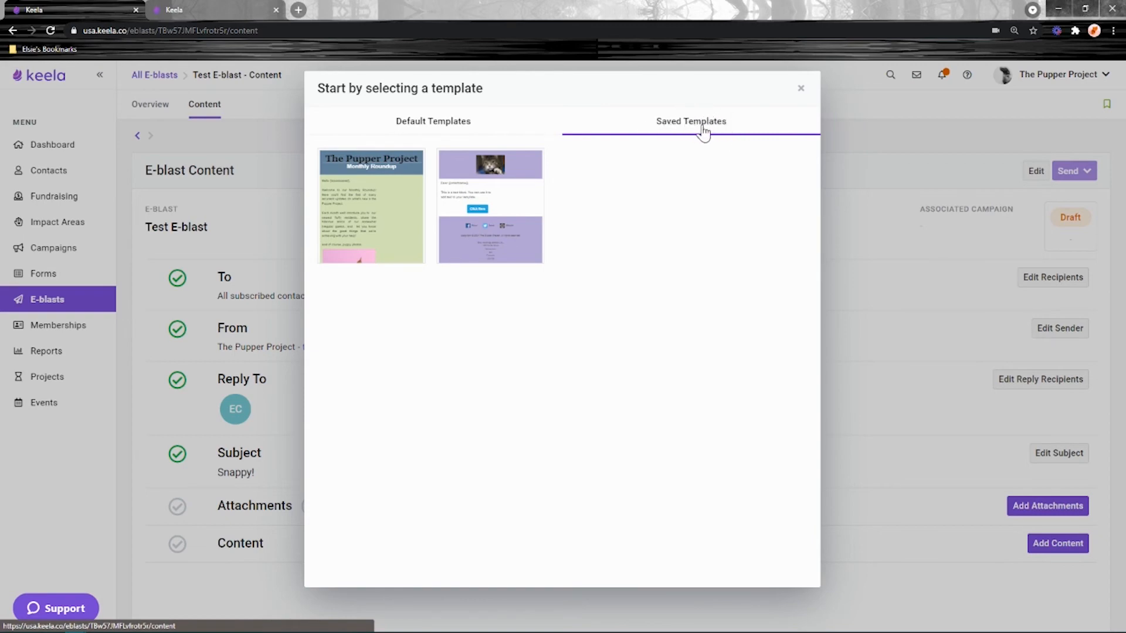
{"action": "left_click", "coordinate": [498, 210]}
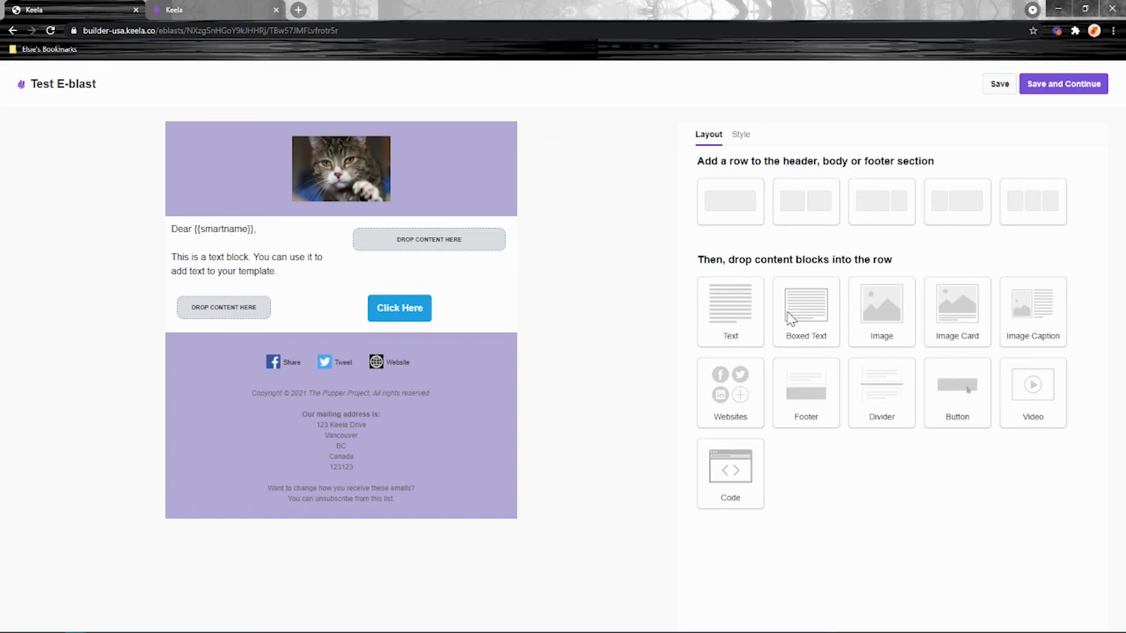
{"action": "left_click", "coordinate": [1052, 91]}
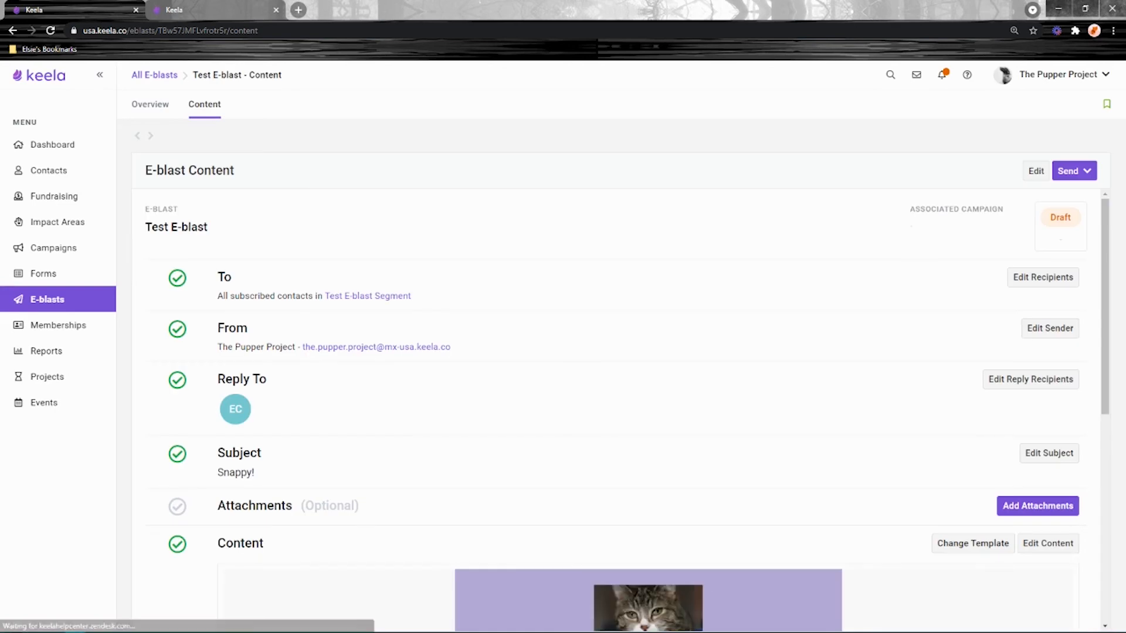
{"action": "left_click", "coordinate": [1069, 171]}
{"action": "left_click", "coordinate": [1066, 171]}
{"action": "left_click", "coordinate": [1066, 171]}
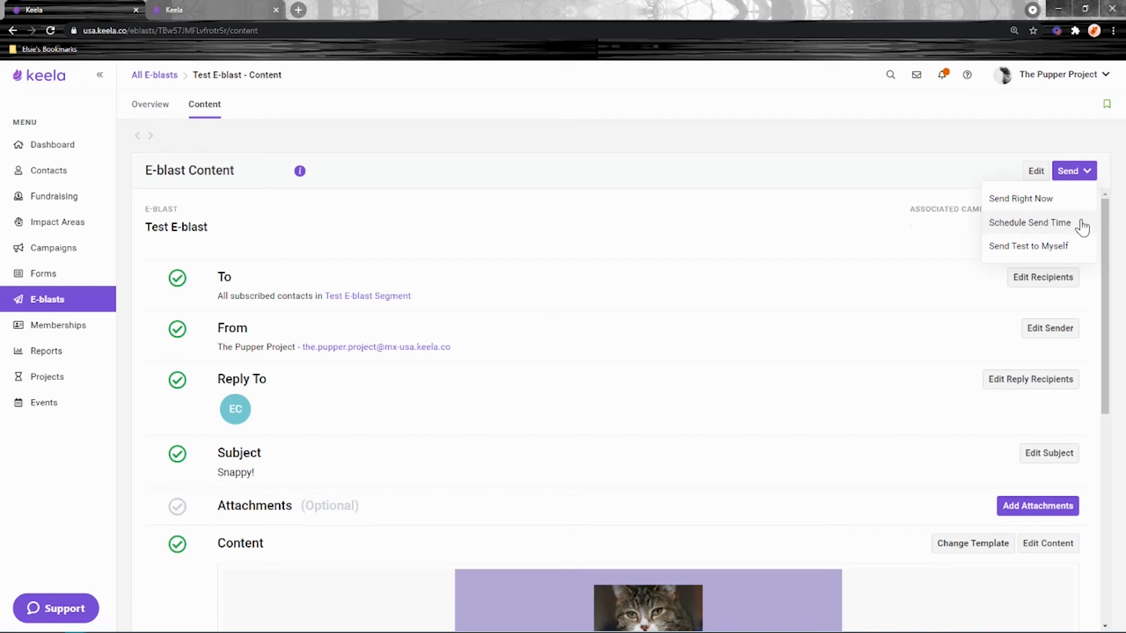
{"action": "mouse_move", "coordinate": [1071, 174]}
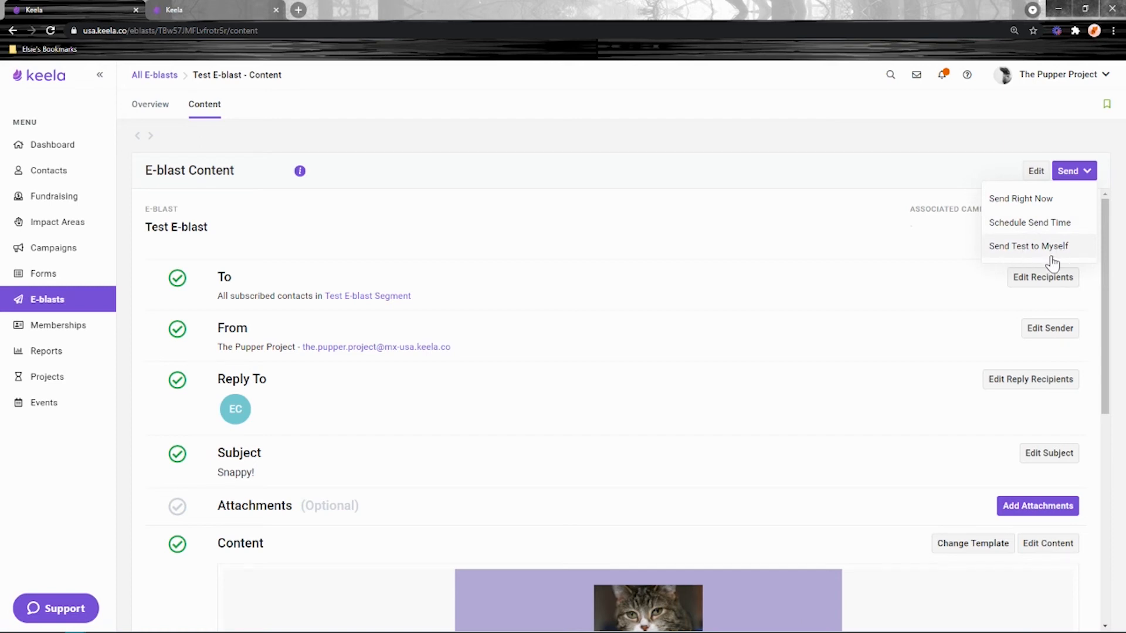
{"action": "scroll", "coordinate": [825, 396], "scroll_direction": "down", "scroll_amount": 7}
{"action": "scroll", "coordinate": [481, 361], "scroll_direction": "up", "scroll_amount": 7}
{"action": "left_click", "coordinate": [1075, 171]}
{"action": "scroll", "coordinate": [909, 308], "scroll_direction": "down", "scroll_amount": 7}
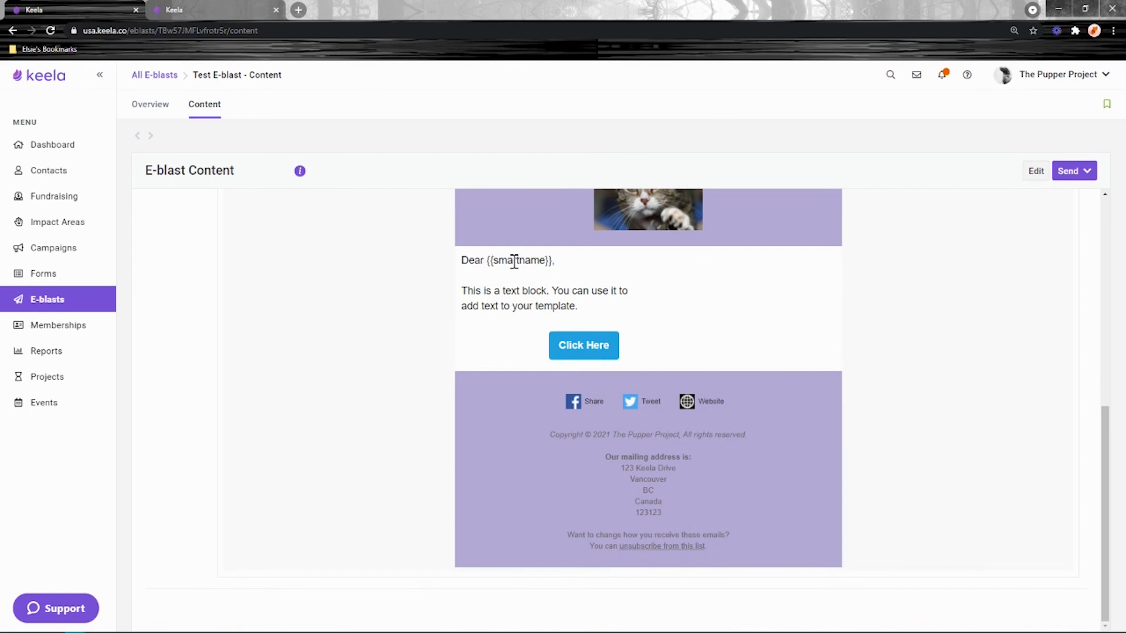
{"action": "left_click_drag", "start_coordinate": [562, 262], "coordinate": [487, 261]}
{"action": "left_click_drag", "start_coordinate": [709, 546], "coordinate": [619, 551]}
{"action": "left_click", "coordinate": [536, 492]}
{"action": "scroll", "coordinate": [545, 498], "scroll_direction": "up", "scroll_amount": 7}
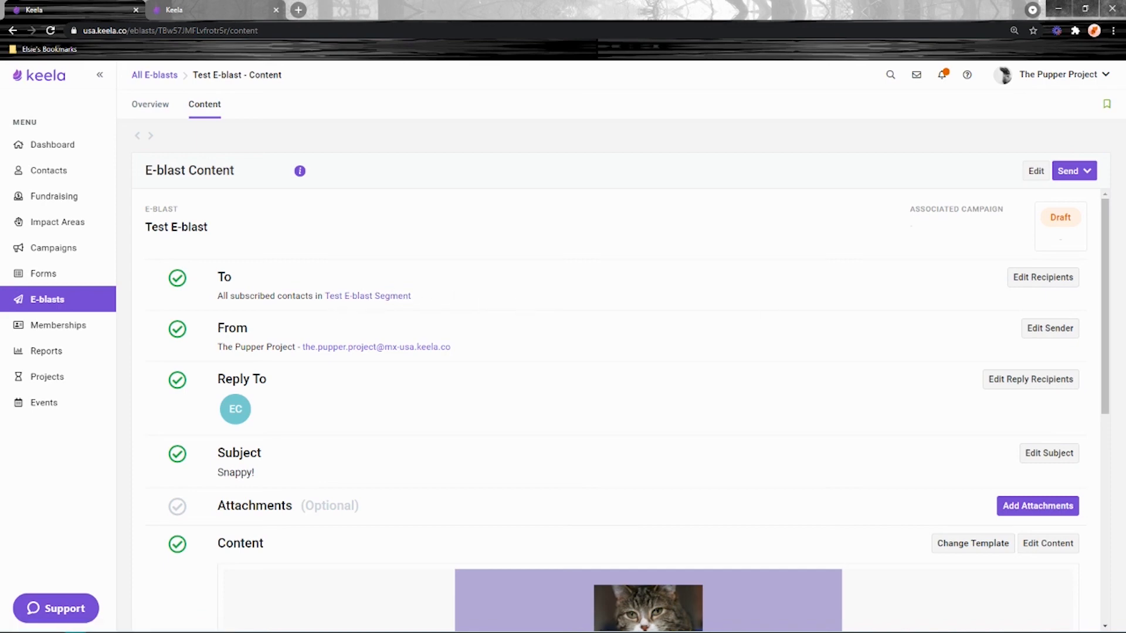
- Check Send options without sending, then search Support for 'e-blast' and open the training video article
{"action": "left_click", "coordinate": [1077, 169]}
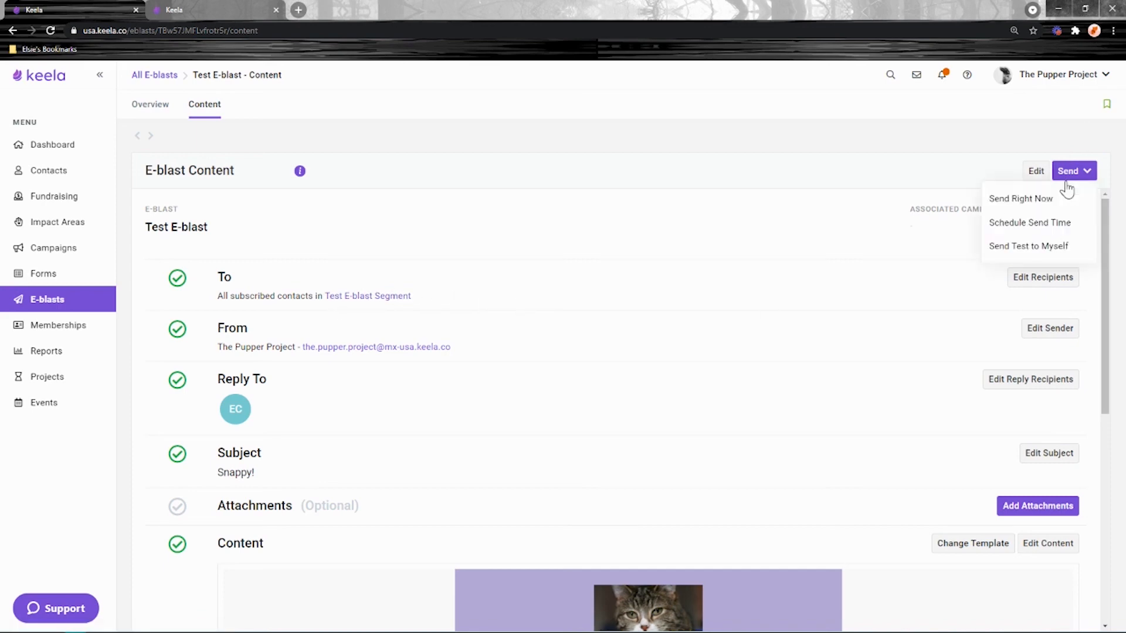
{"action": "left_click", "coordinate": [1032, 203]}
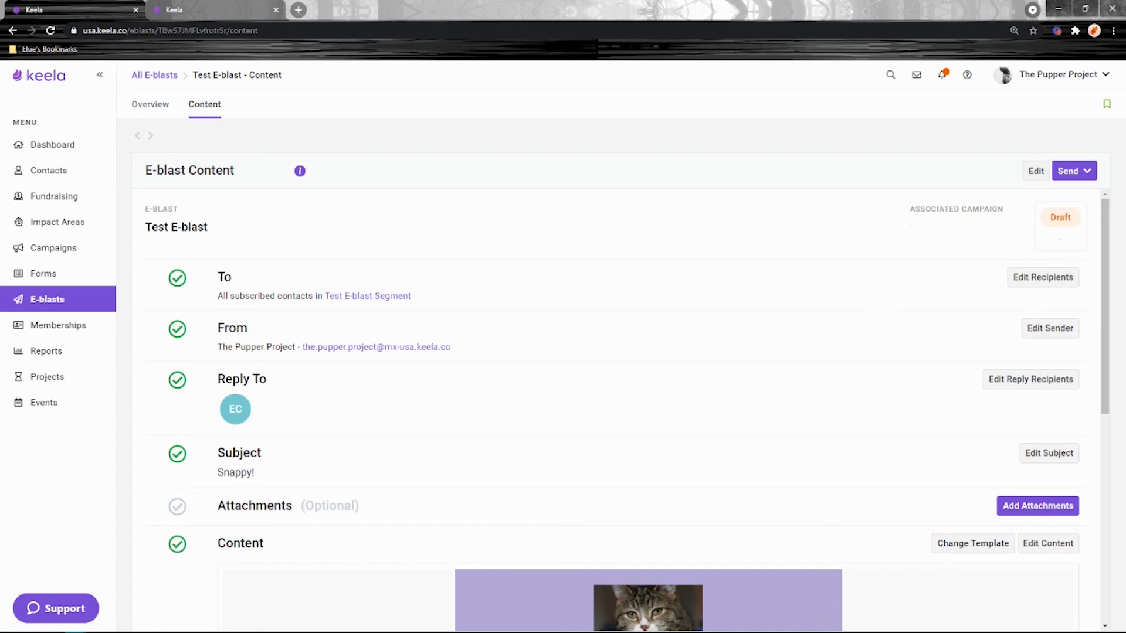
{"action": "left_click", "coordinate": [79, 607]}
{"action": "type", "text": "e-blast"}
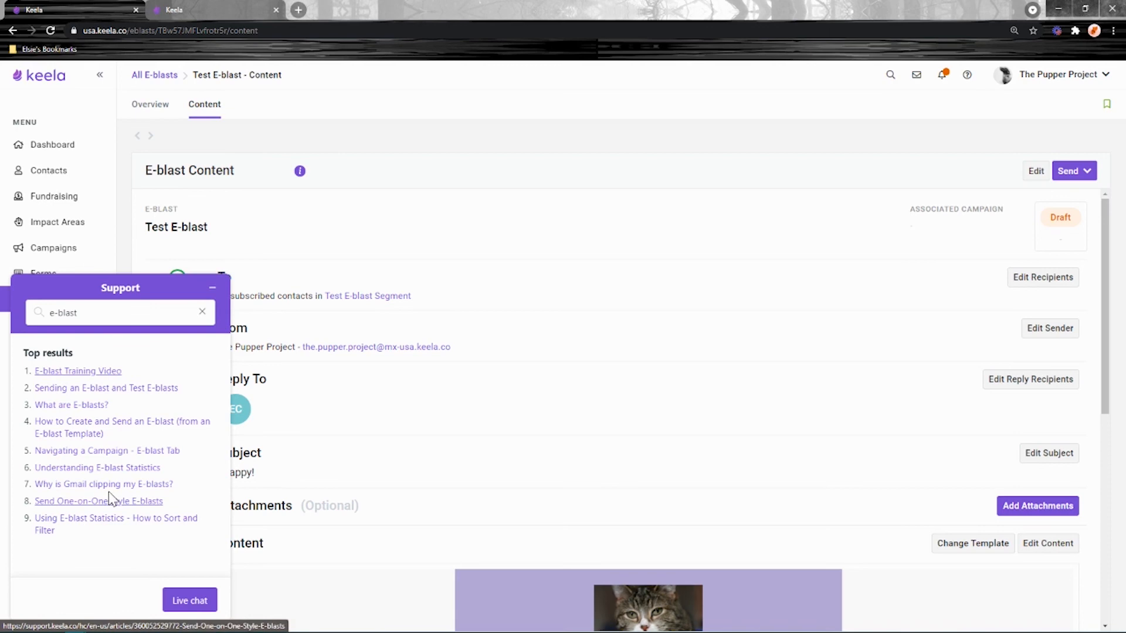
{"action": "left_click", "coordinate": [91, 373]}
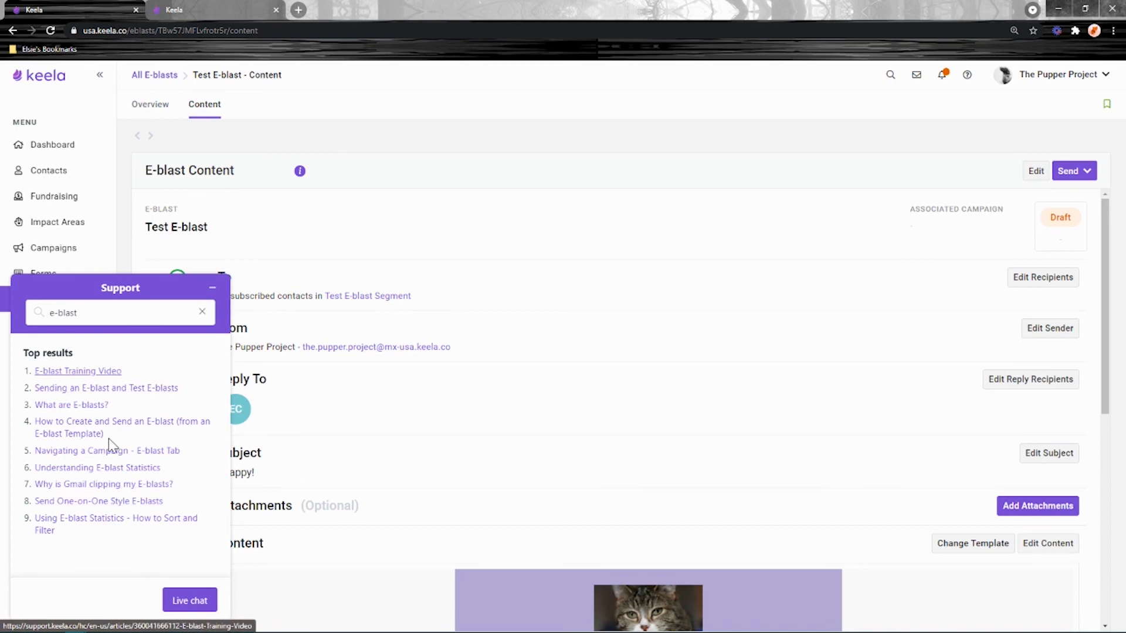